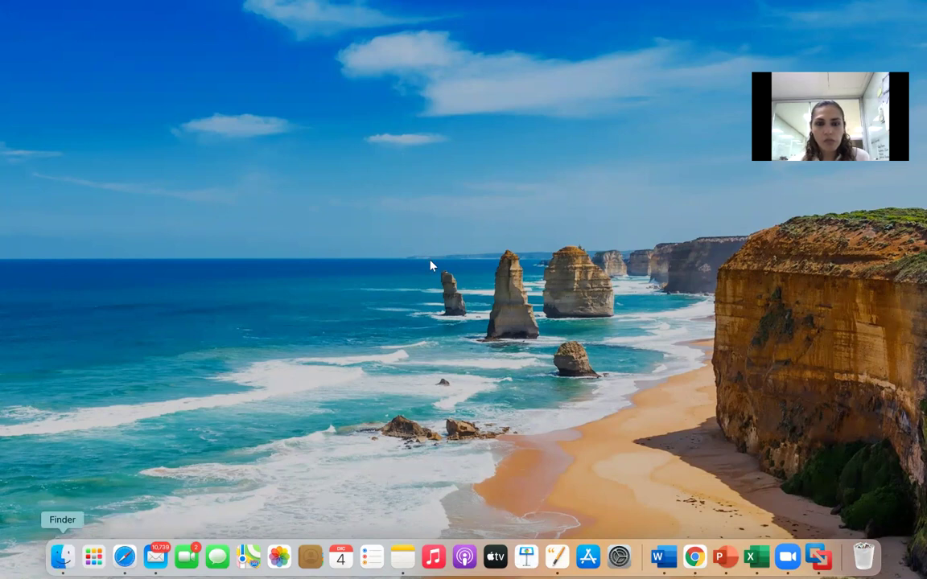
Switch to the full-screen Windows desktop and sign in to the user account from its lock screen
left_click(62, 557)
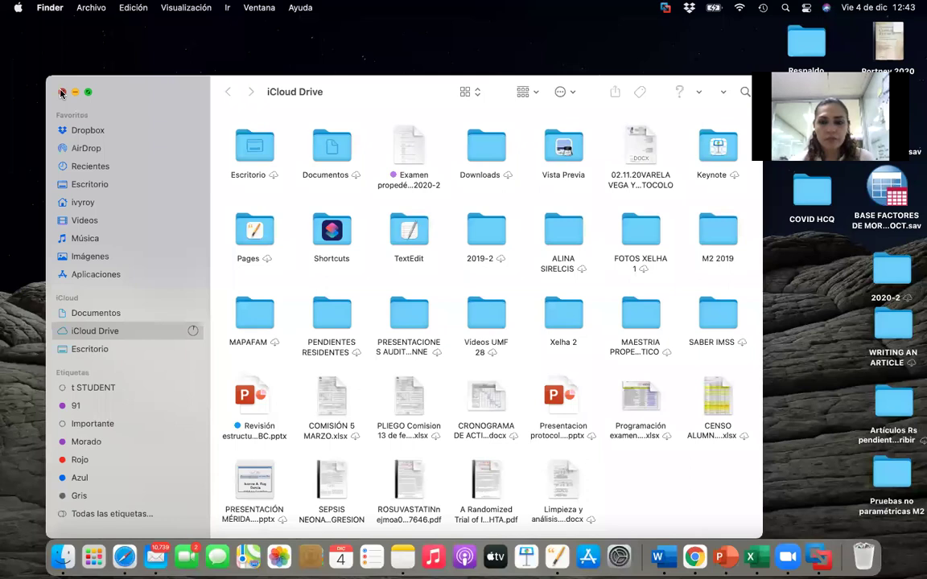
left_click(60, 92)
key("ctrl+Right")
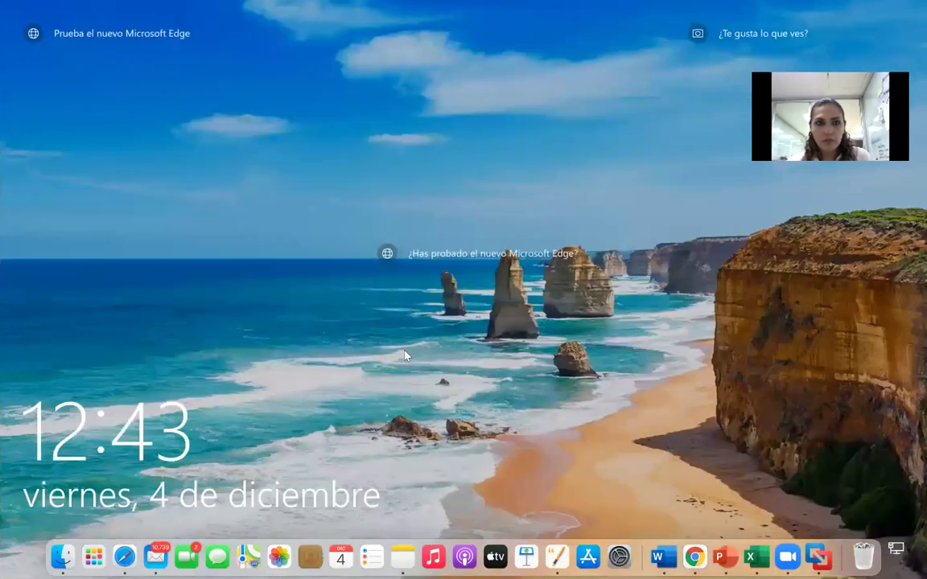
left_click(406, 356)
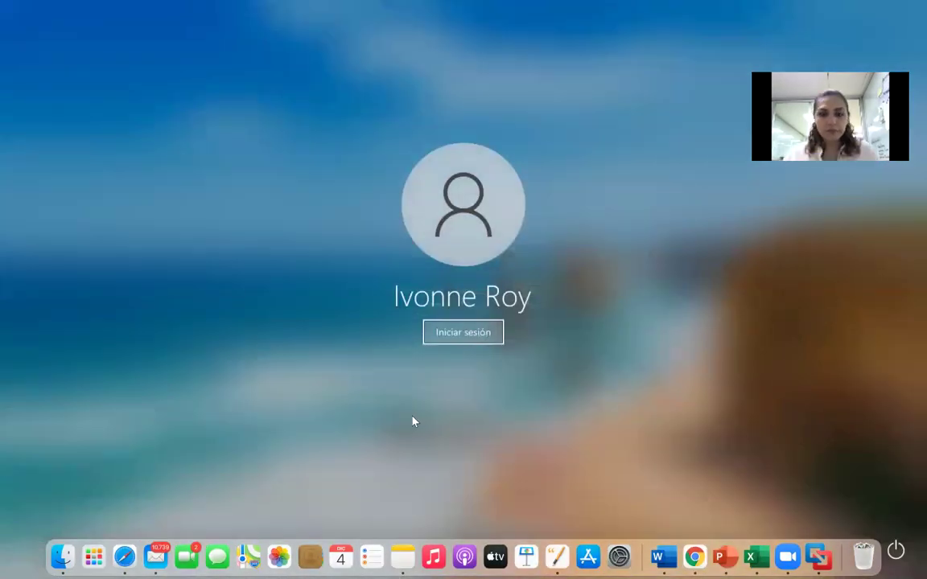
left_click(467, 341)
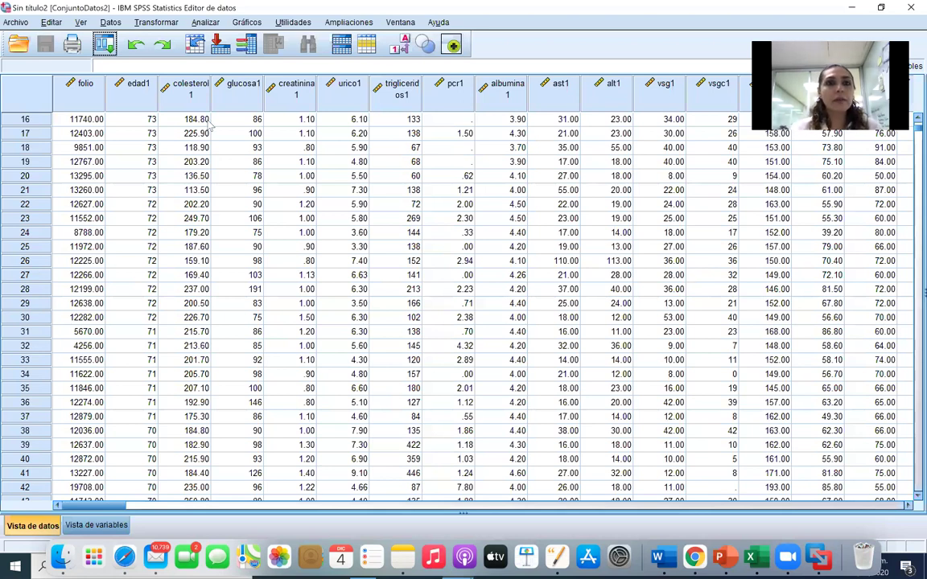
Start an Explore analysis from the descriptive statistics and add sistolica1 and diastolica1 as dependent variables
left_click(206, 22)
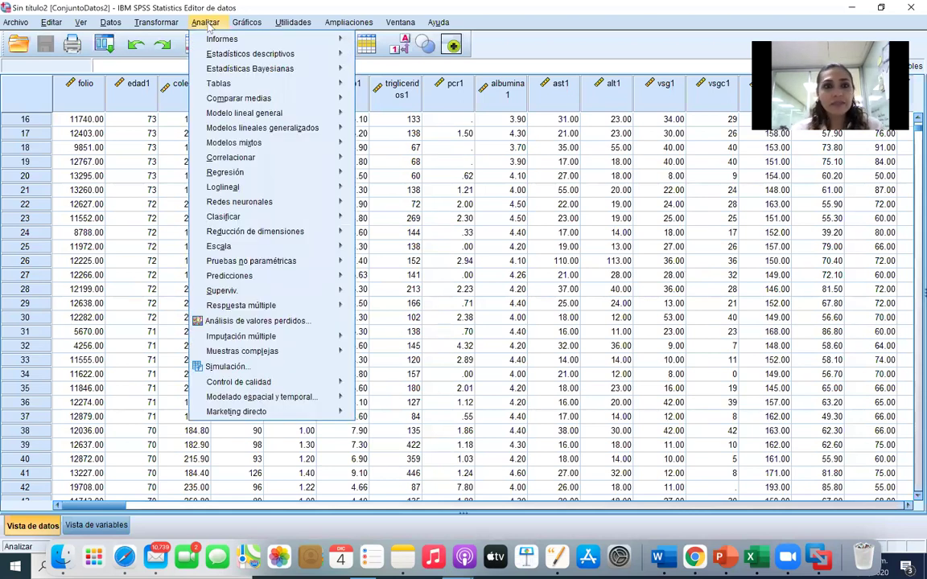
mouse_move(216, 56)
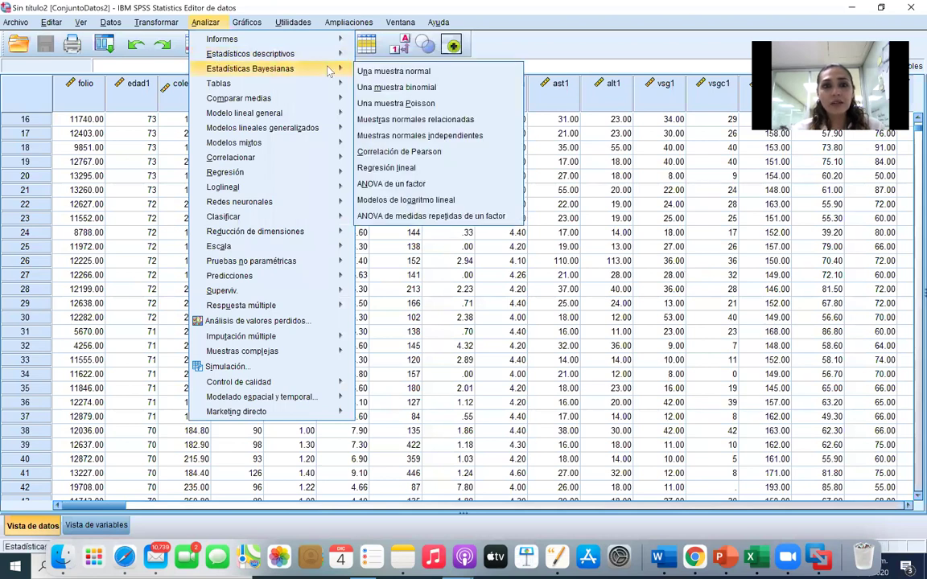
mouse_move(293, 56)
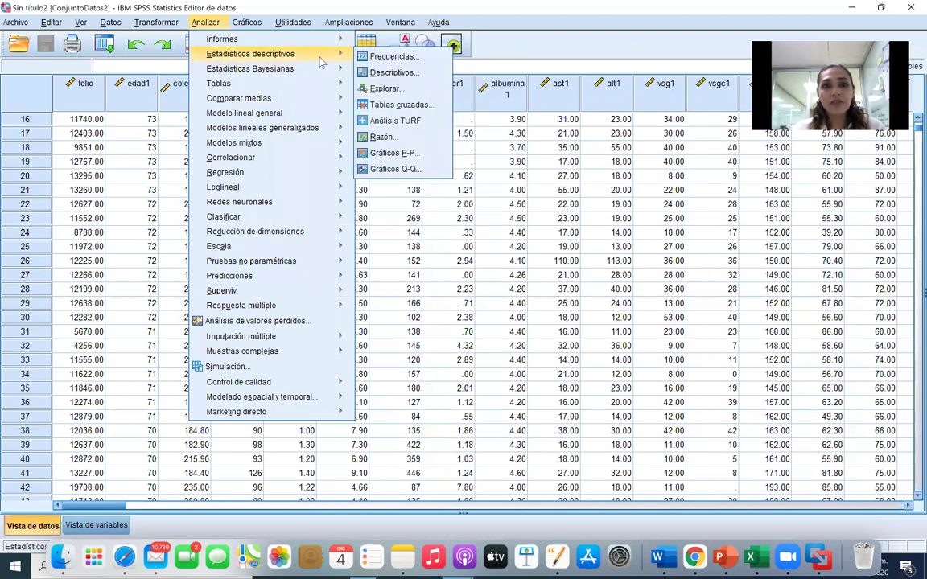
left_click(405, 90)
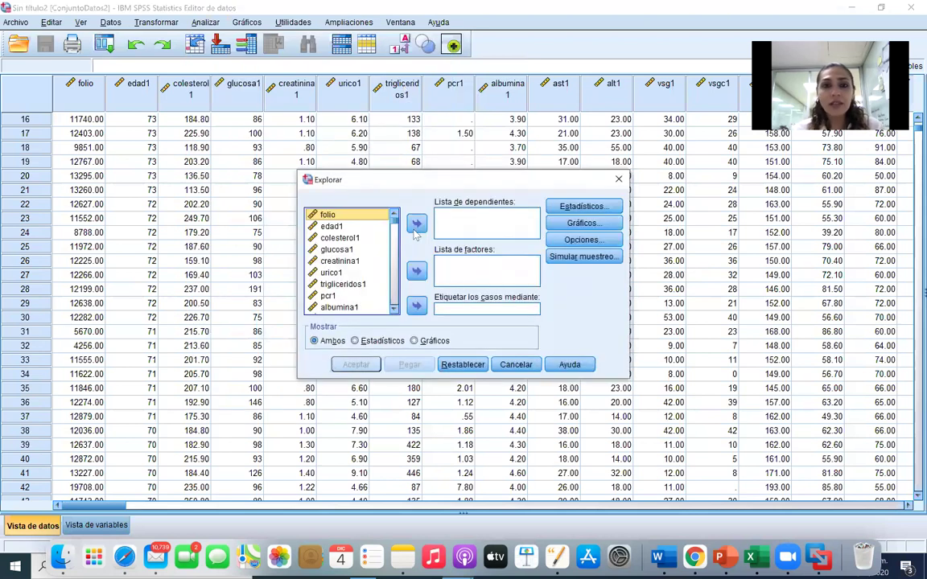
left_click_drag(456, 182, 456, 135)
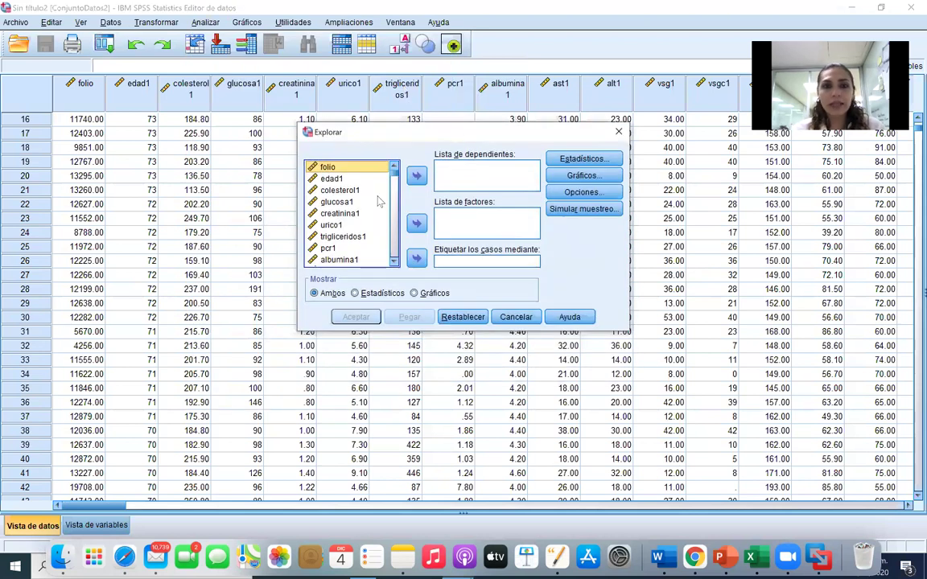
left_click_drag(395, 180, 395, 189)
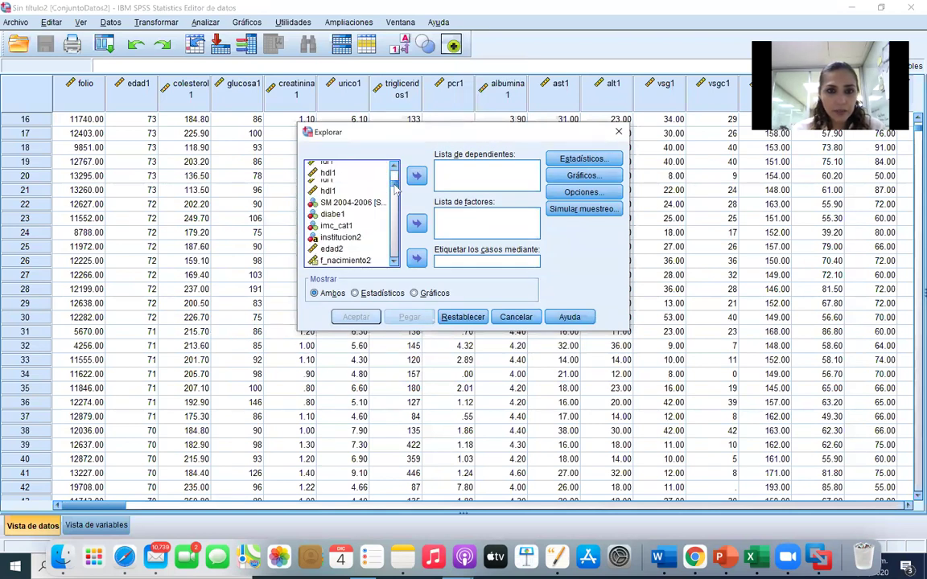
left_click(395, 166)
left_click(395, 166)
left_click(395, 166)
left_click(395, 167)
left_click(395, 166)
left_click(394, 166)
left_click(395, 166)
left_click(395, 167)
left_click(395, 167)
left_click(395, 167)
left_click(363, 190)
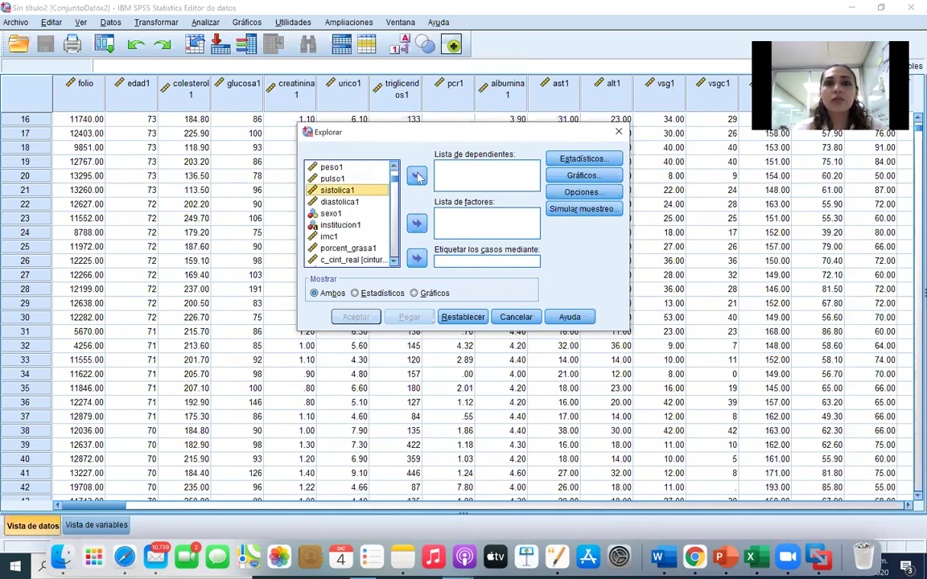
left_click(416, 176)
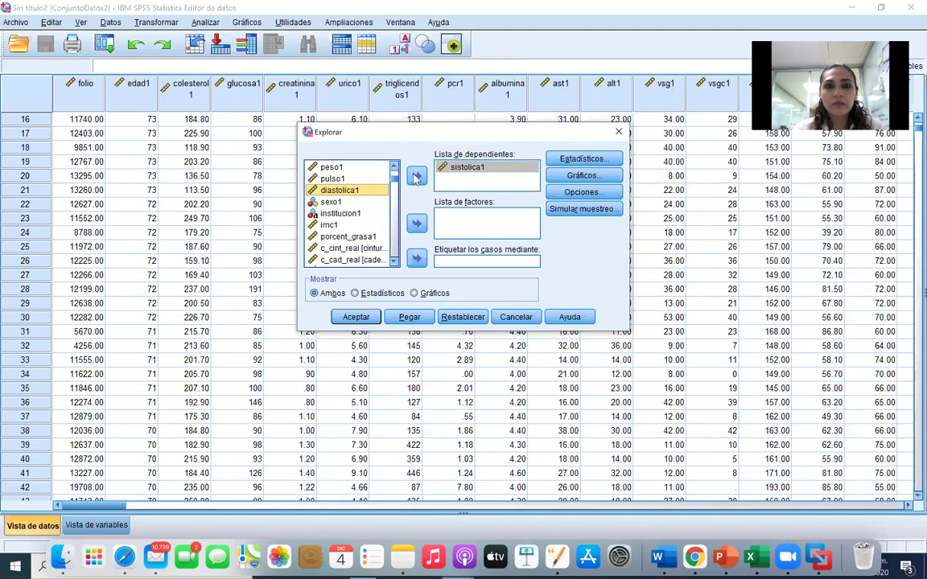
left_click(415, 176)
Find pulso1 among the source variables and add it to the dependent variables of the Explore analysis
scroll(354, 213, "down", 5)
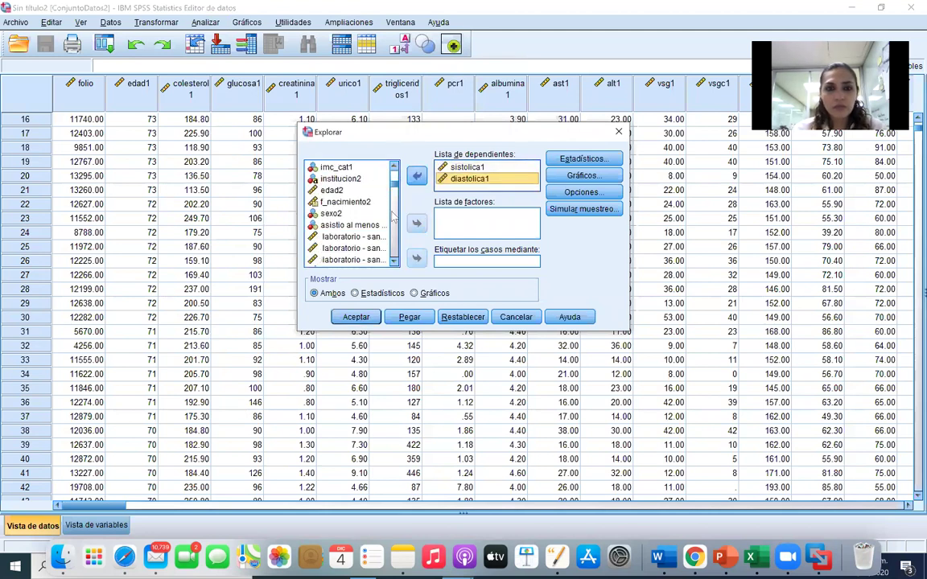
scroll(386, 211, "down", 5)
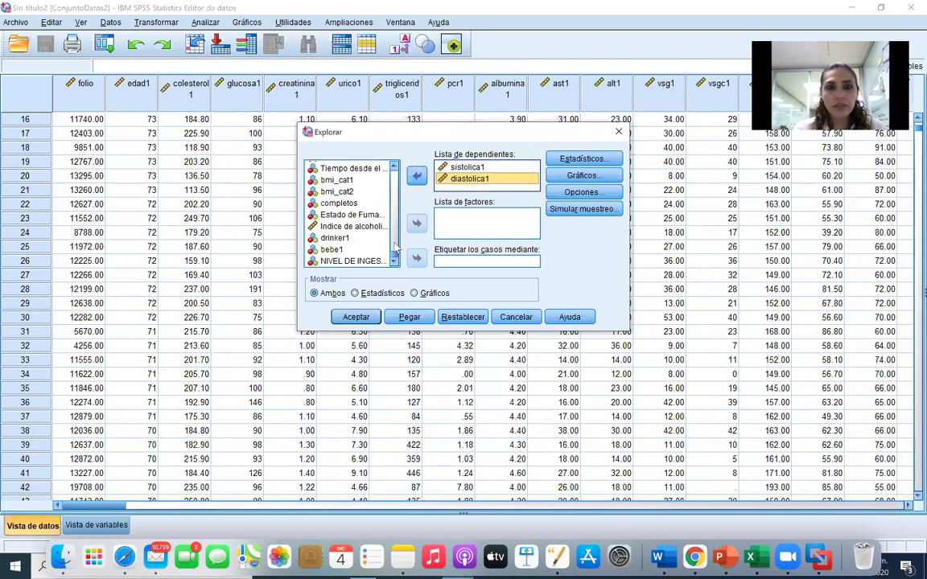
scroll(394, 241, "down", 5)
scroll(394, 241, "up", 1)
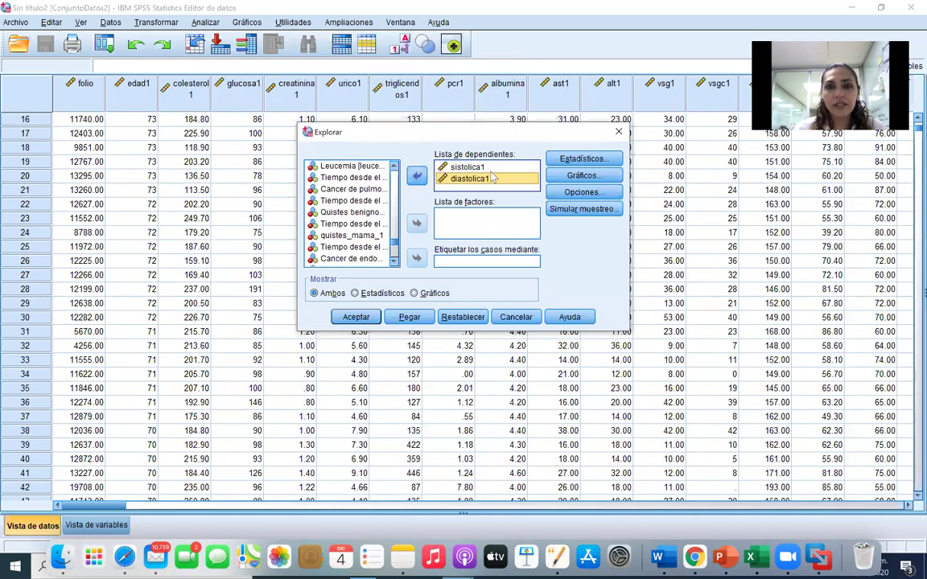
scroll(394, 227, "down", 3)
left_click_drag(394, 226, 395, 151)
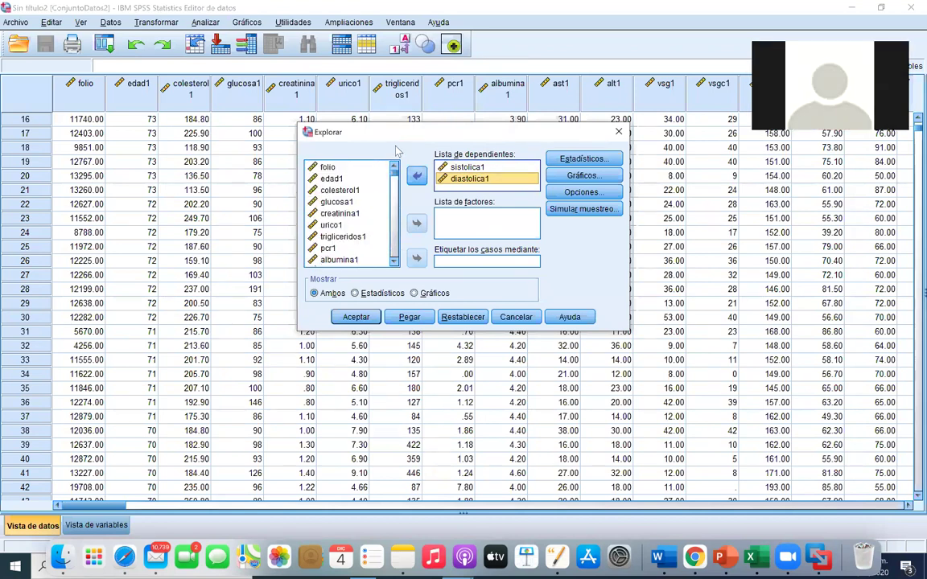
scroll(332, 197, "down", 1)
left_click(393, 262)
scroll(393, 261, "down", 6)
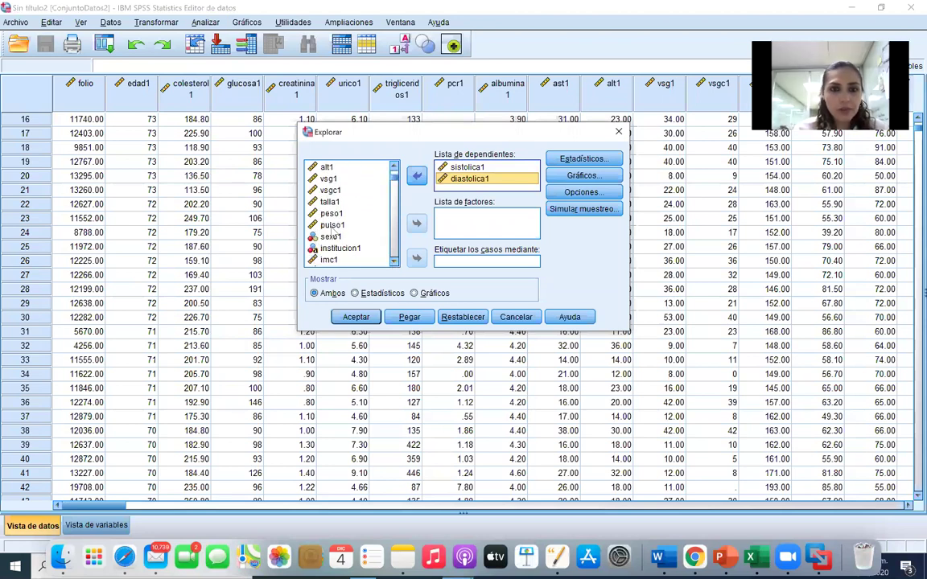
double_click(332, 225)
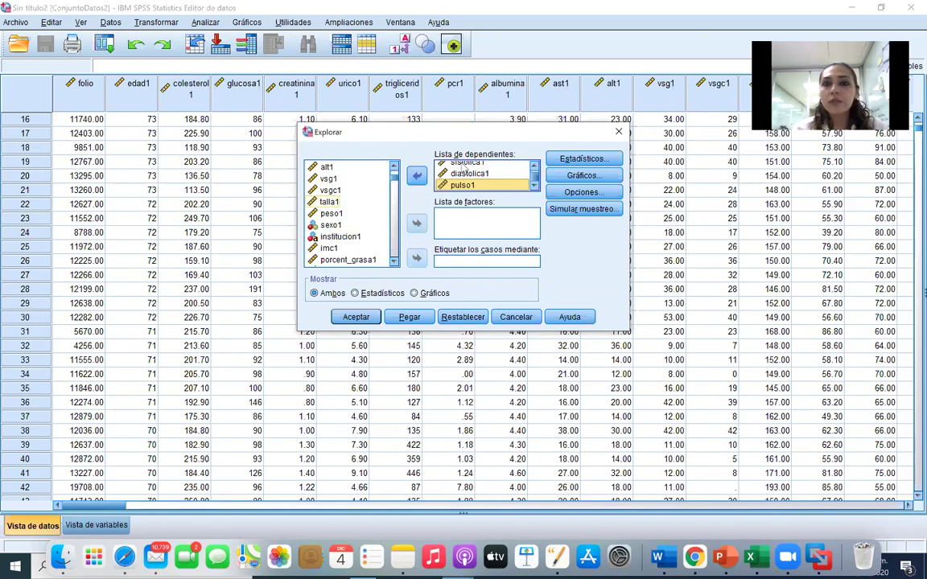
Include percentiles in the Explore statistics alongside the descriptives
left_click(580, 159)
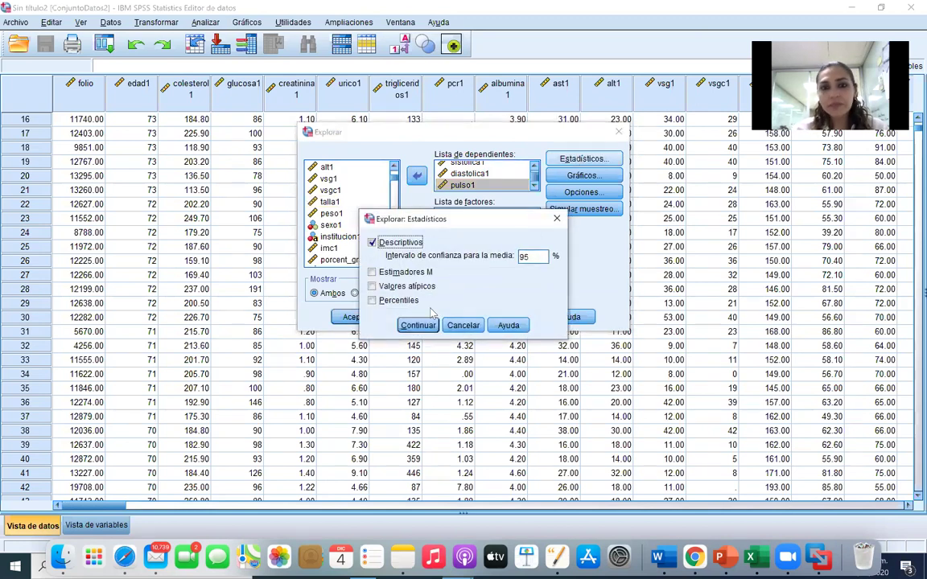
left_click(372, 300)
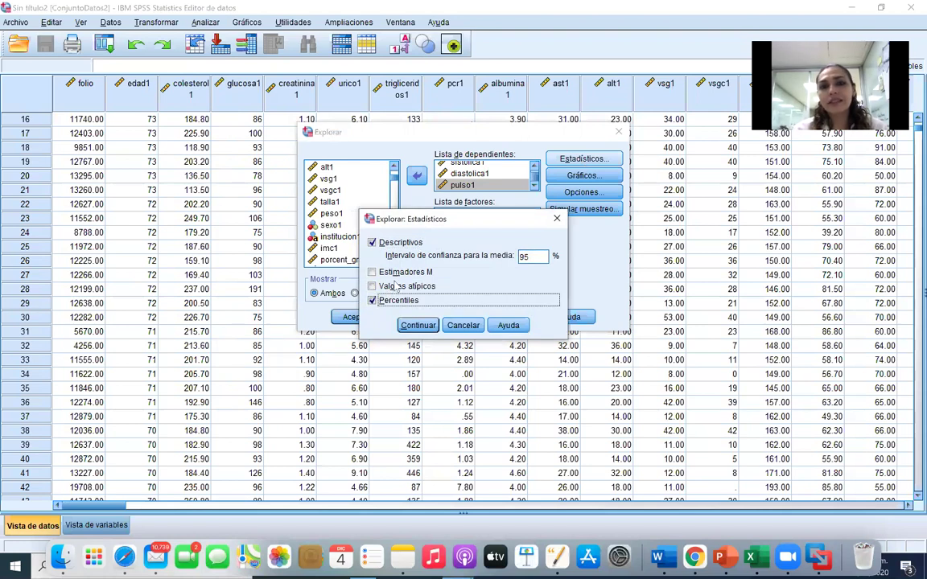
left_click(417, 325)
Enable normality plots with tests, turn off the stem-and-leaf plot, and run the Explore analysis
left_click(604, 175)
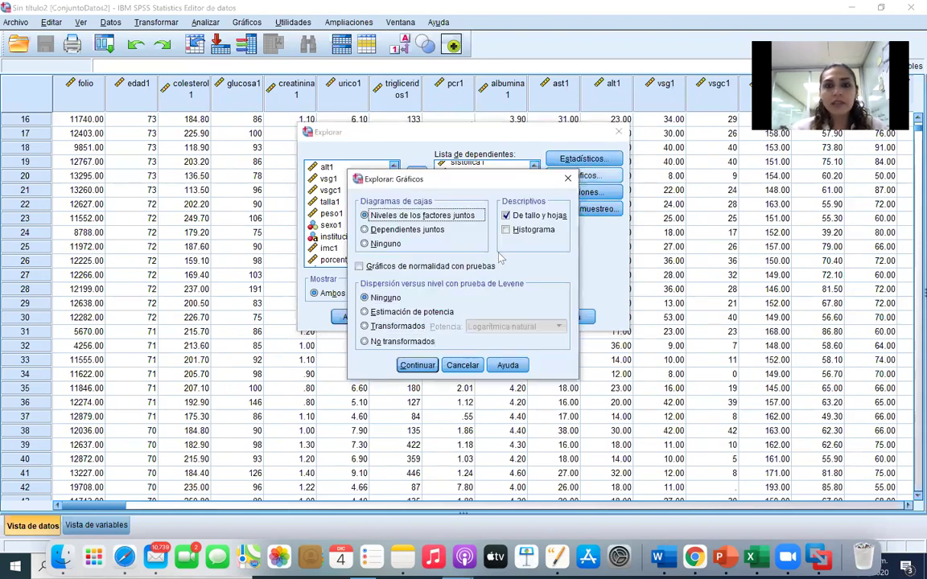
left_click(435, 266)
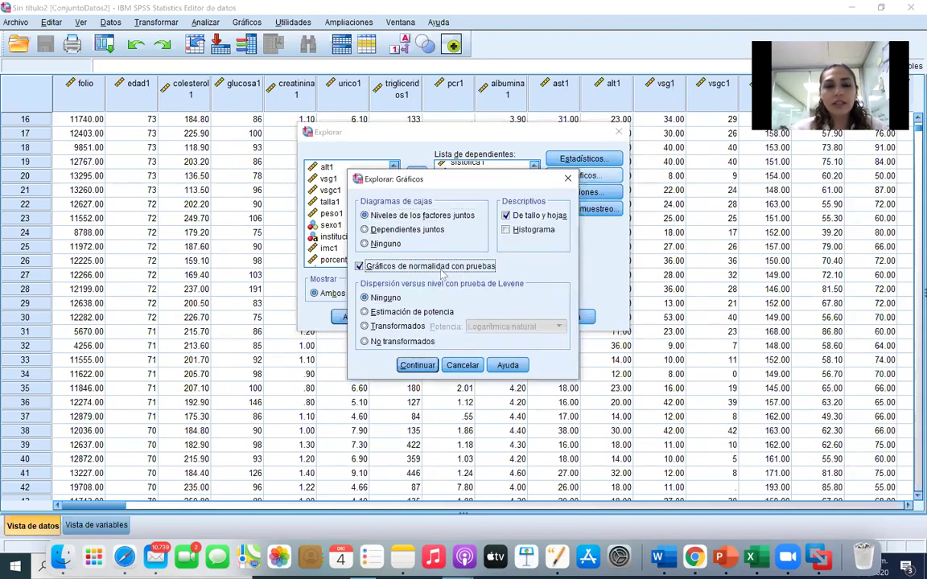
double_click(505, 216)
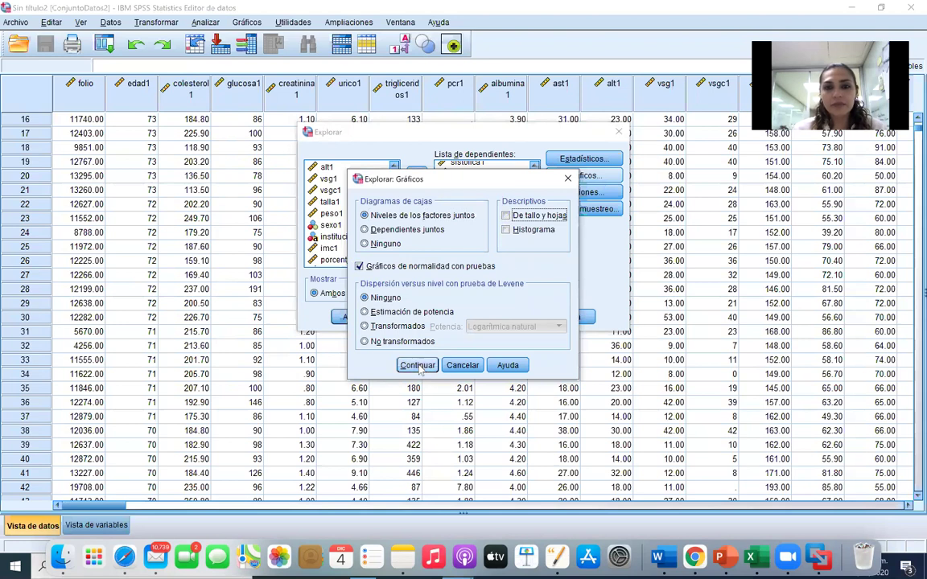
left_click(417, 365)
left_click(354, 317)
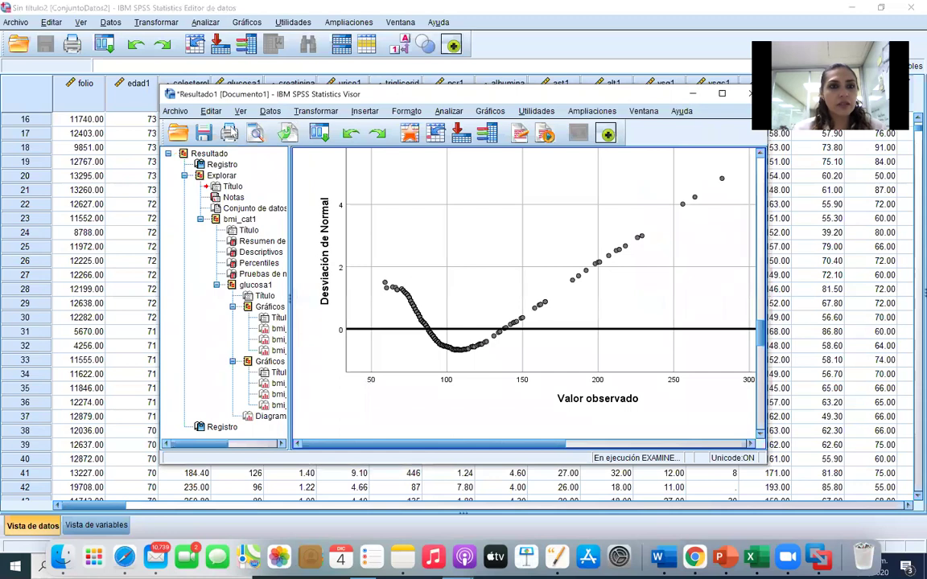
Maximize the output viewer and look through the glucosa1 results by bmi_cat1 until the new Explore output is reached
left_click(722, 94)
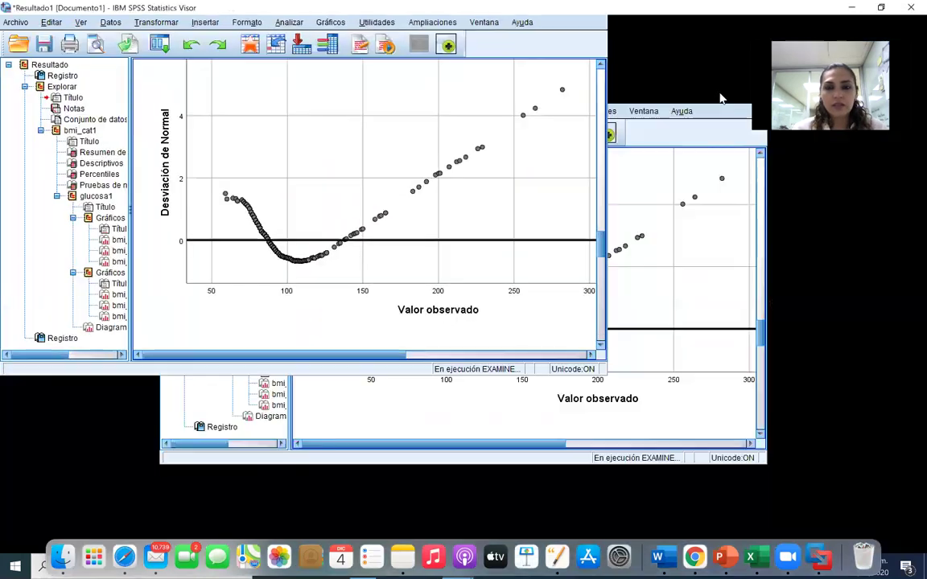
scroll(491, 282, "down", 15)
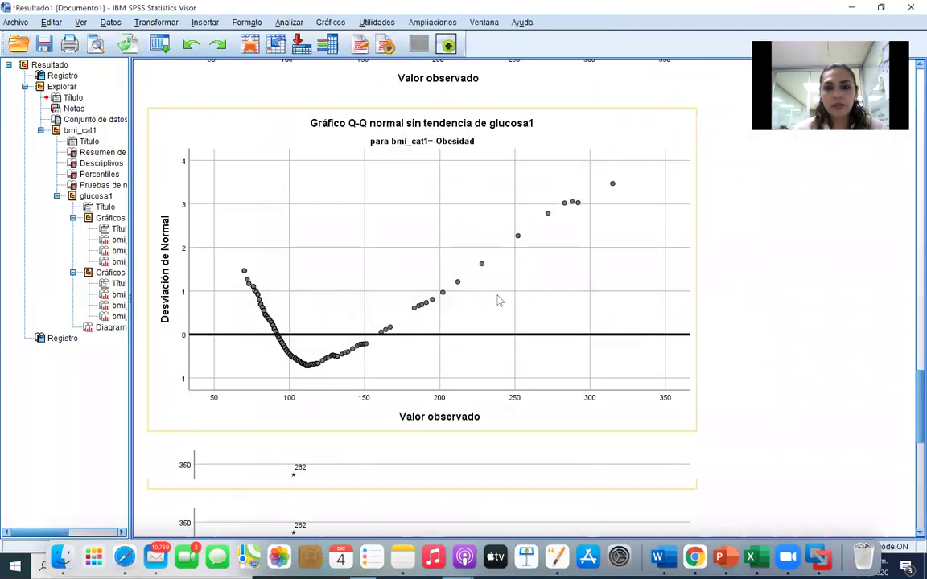
scroll(498, 300, "up", 15)
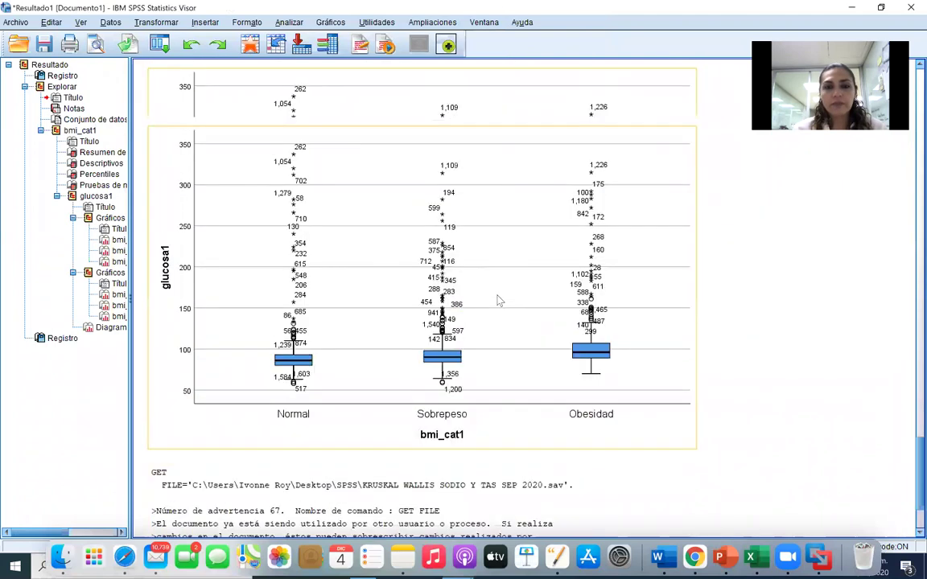
scroll(497, 300, "up", 10)
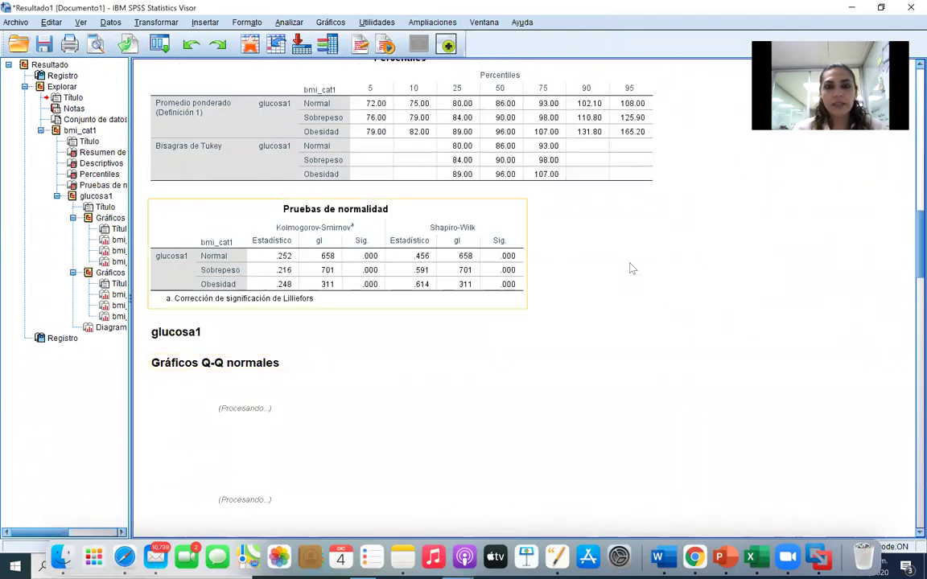
scroll(631, 267, "up", 2)
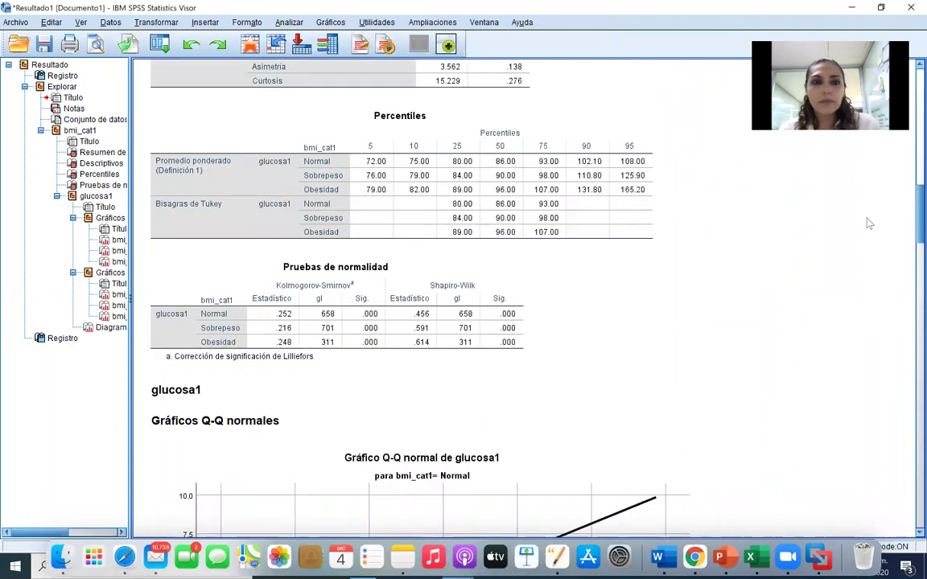
scroll(765, 271, "down", 20)
scroll(764, 275, "down", 8)
left_click_drag(907, 346, 907, 479)
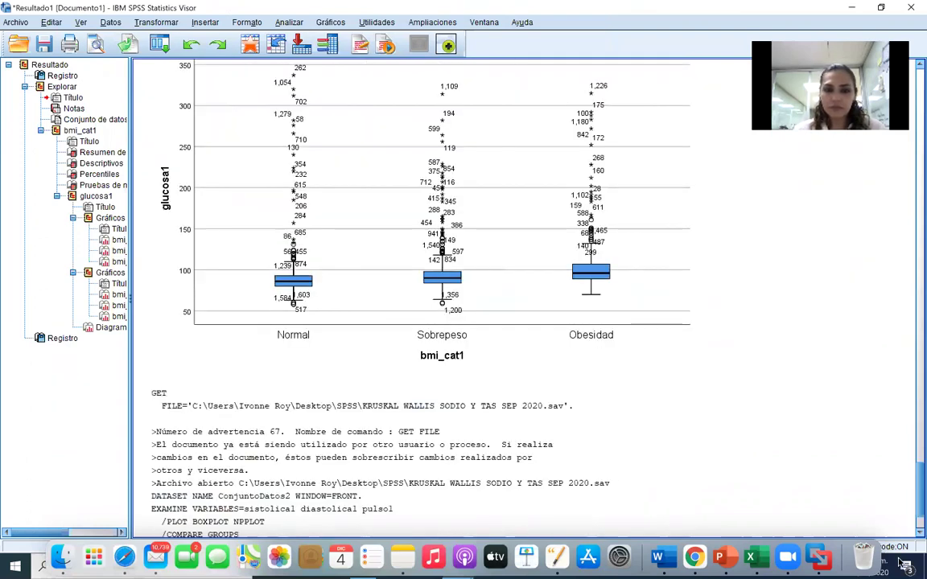
left_click(787, 407)
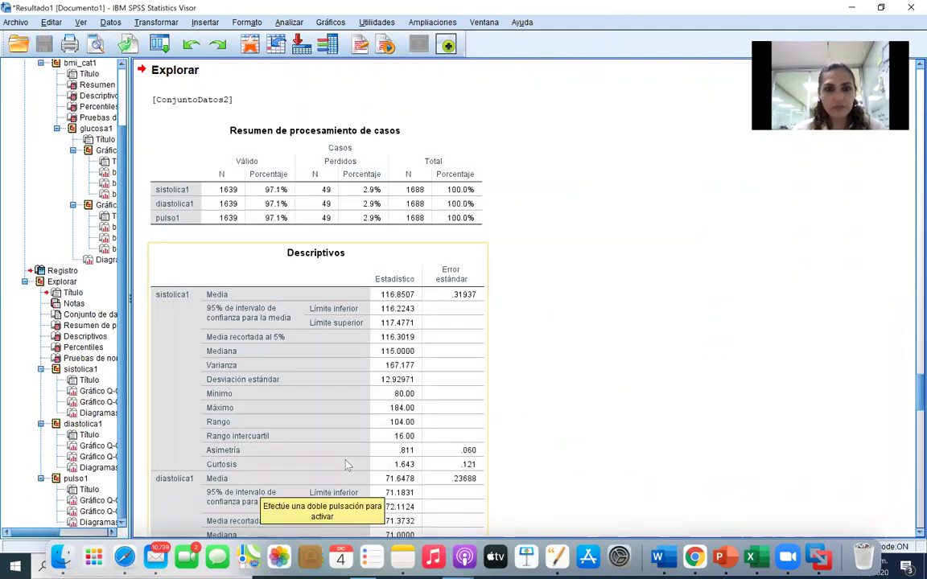
Review the descriptives and percentiles for sistolica1, diastolica1 and pulso1, and examine the significance in their normality tests table
scroll(565, 377, "down", 5)
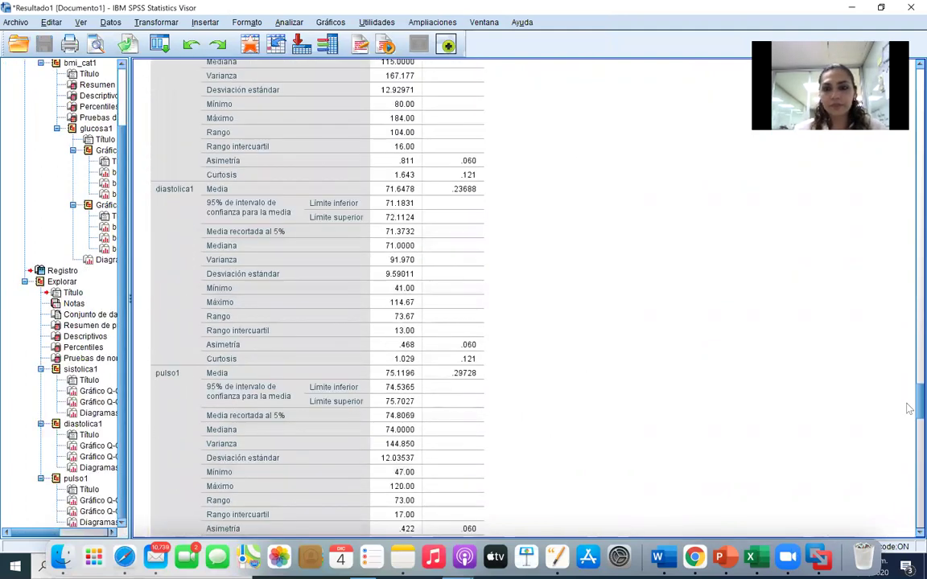
left_click_drag(909, 418, 909, 433)
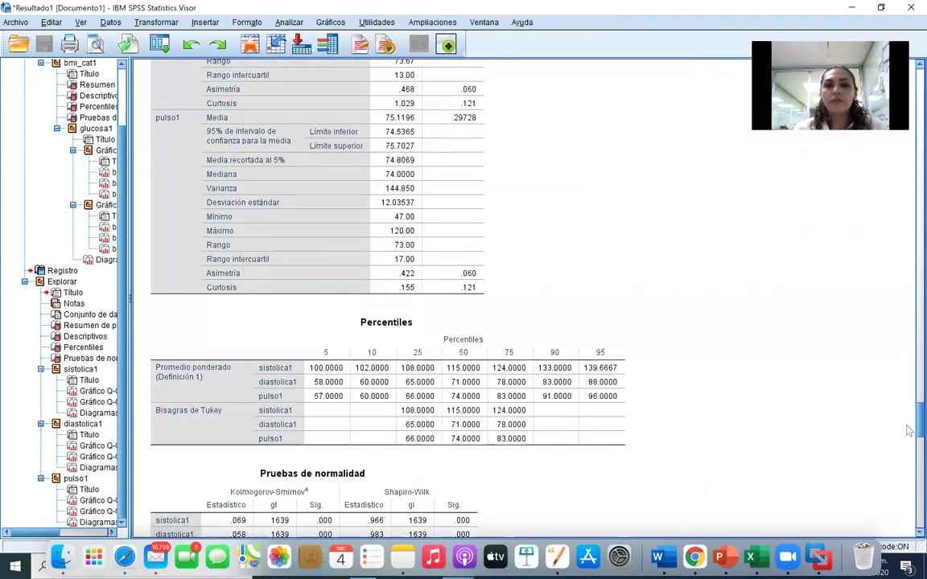
scroll(719, 458, "down", 5)
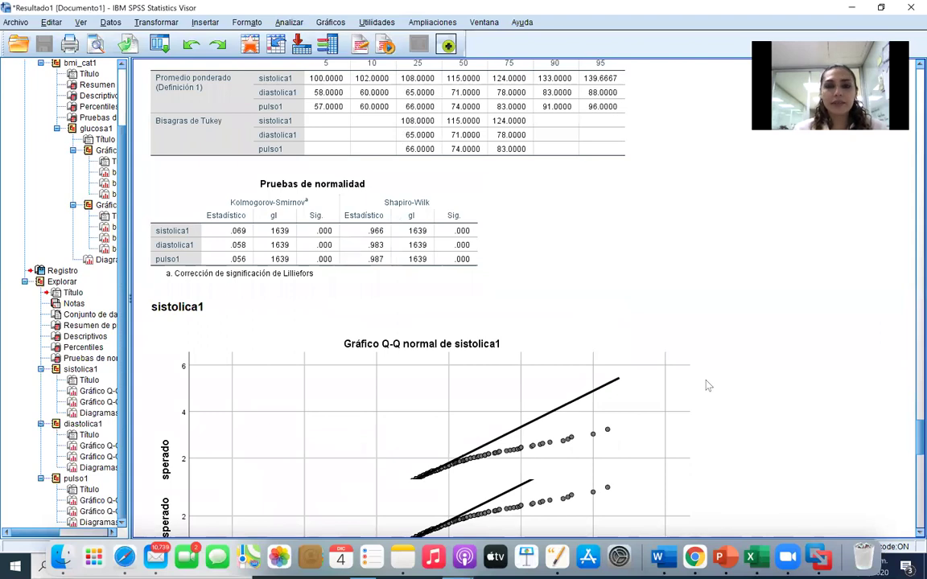
left_click(324, 247)
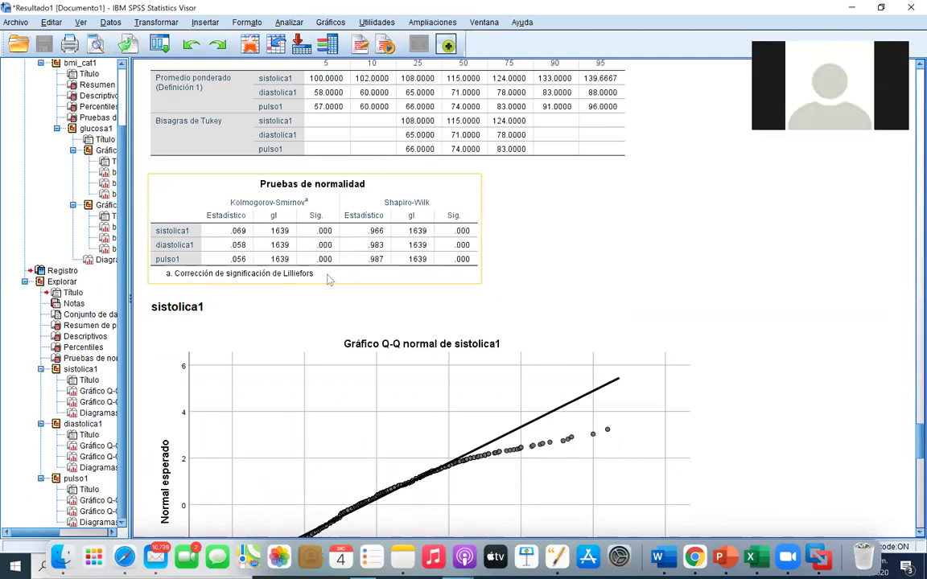
left_click(555, 263)
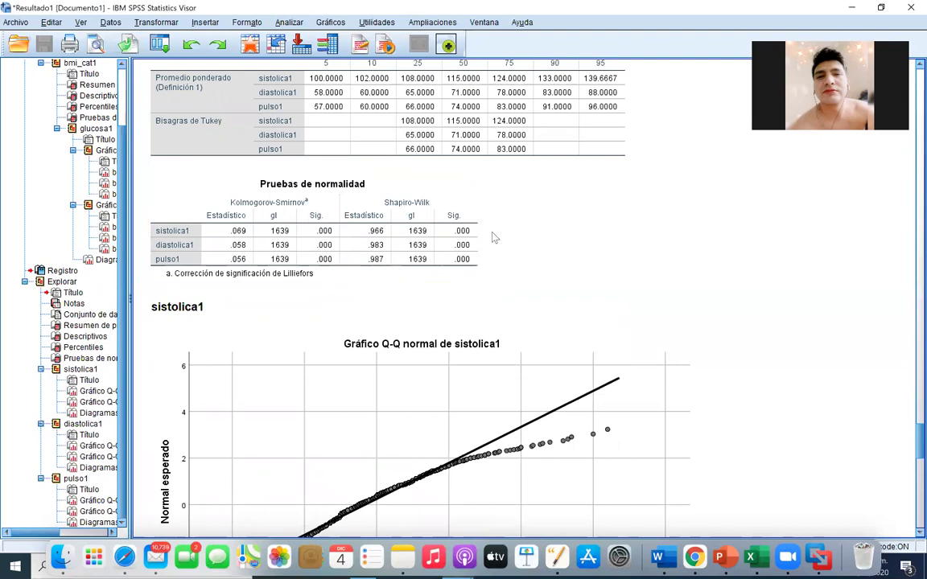
left_click(303, 245)
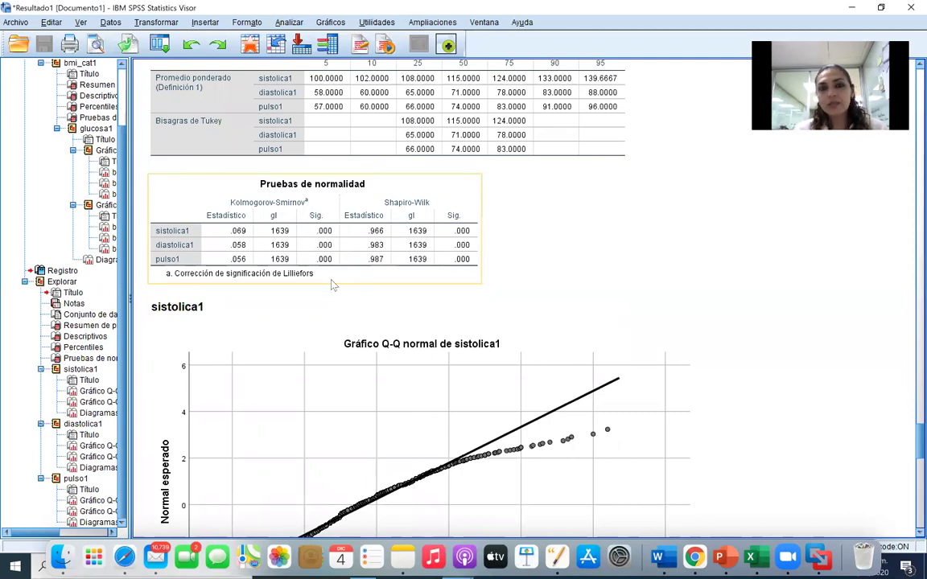
left_click(350, 304)
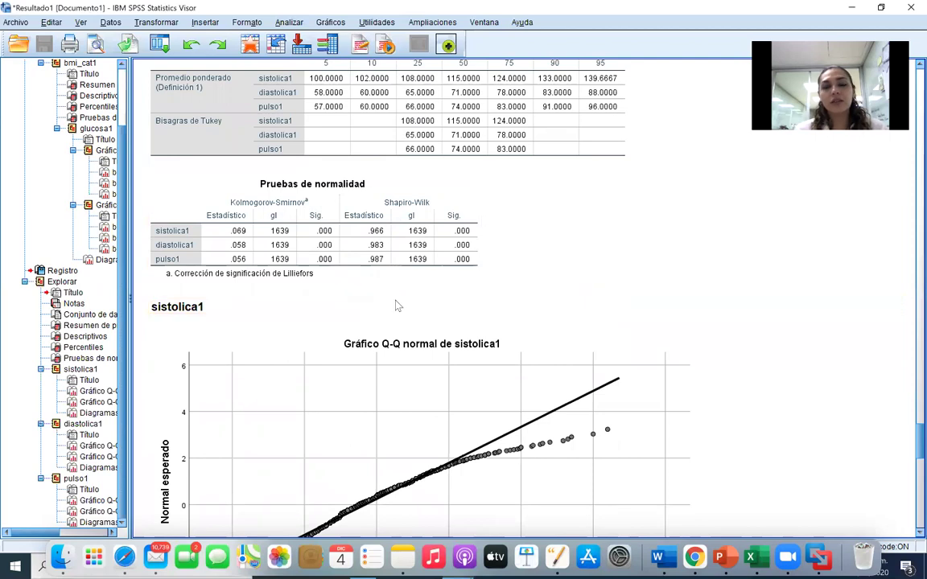
left_click(256, 276)
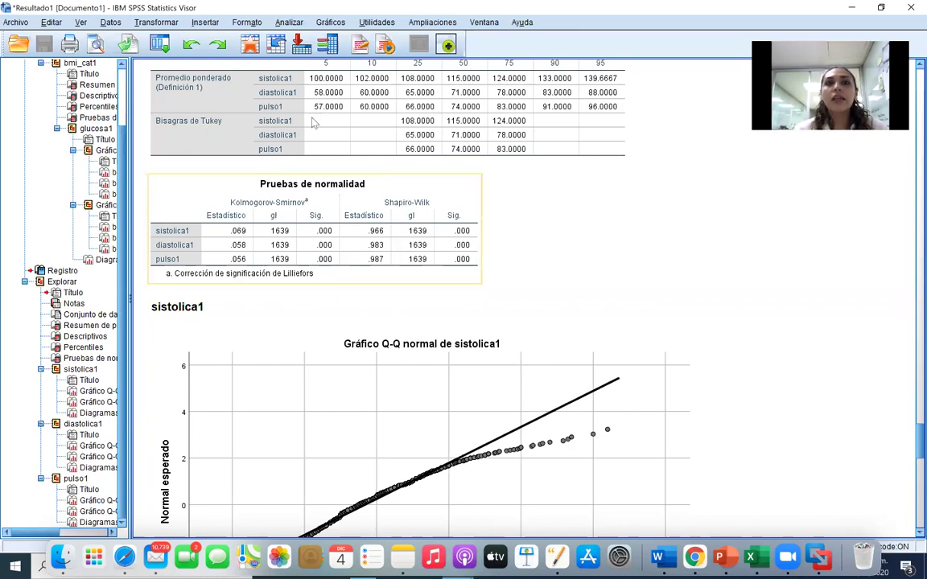
left_click(287, 22)
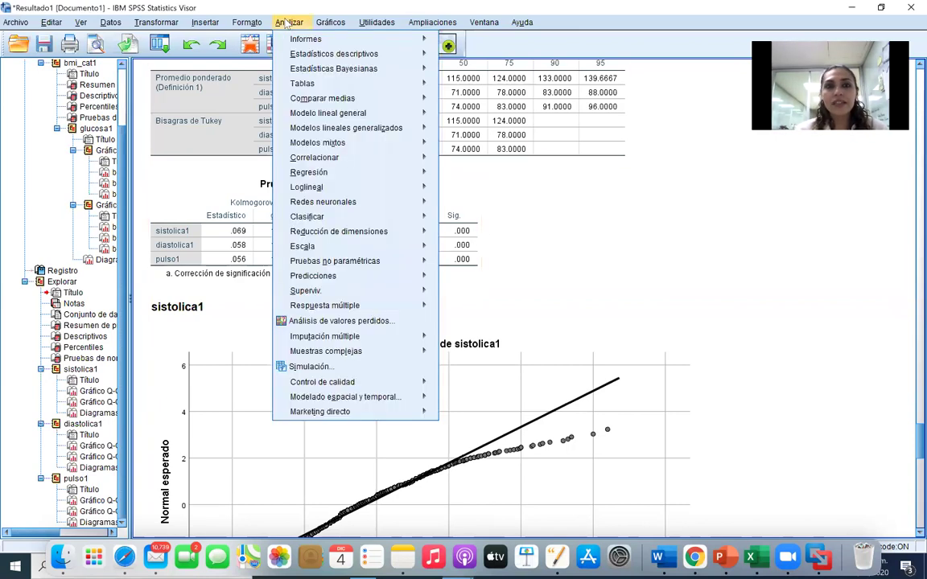
mouse_move(289, 54)
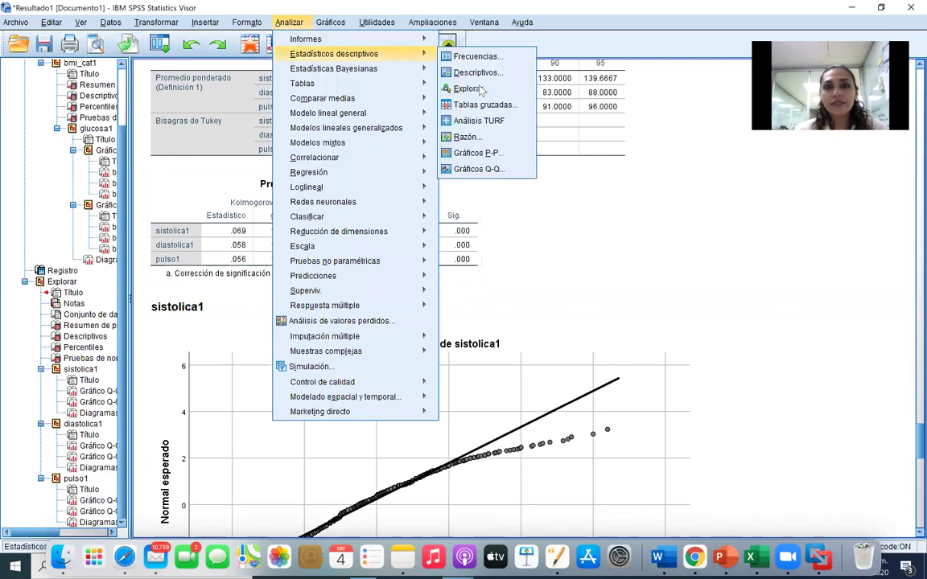
left_click(259, 81)
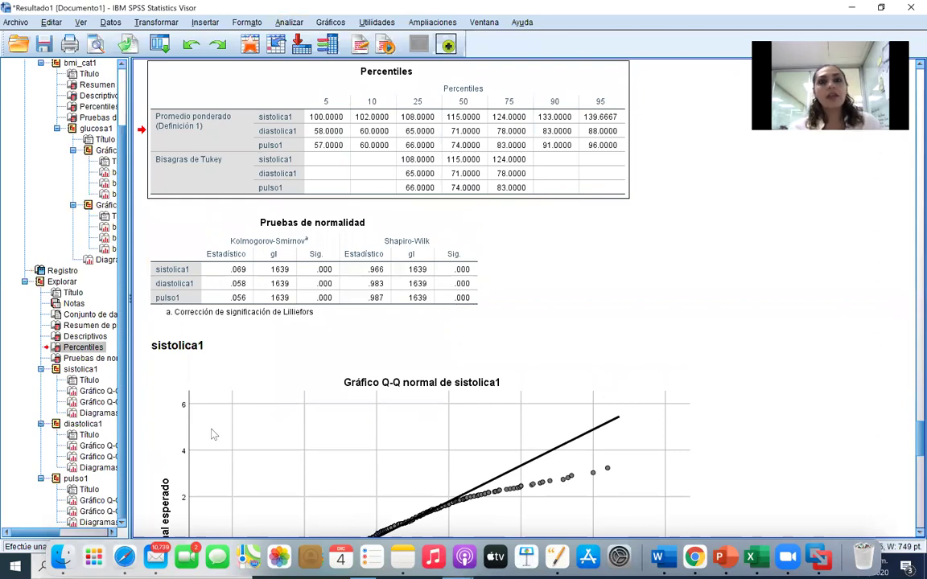
Set up another Explore analysis of sistolica1, diastolica1 and pulso1 with the sodium intake level (NIVEL DE INGESTA DE SODIO) as factor
left_click(289, 21)
mouse_move(409, 54)
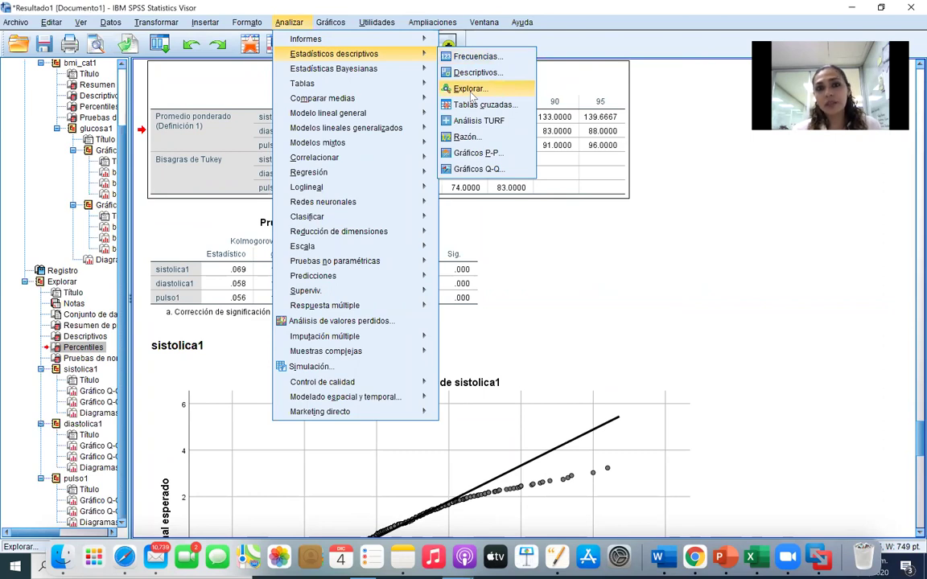
left_click(469, 90)
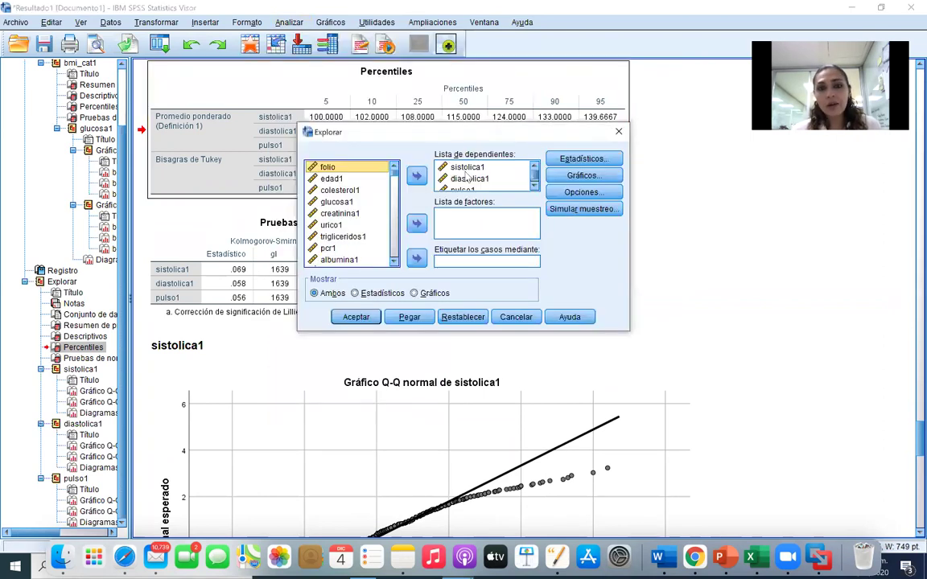
scroll(464, 171, "down", 1)
scroll(395, 262, "down", 5)
scroll(395, 266, "down", 5)
scroll(395, 267, "down", 5)
scroll(393, 268, "down", 3)
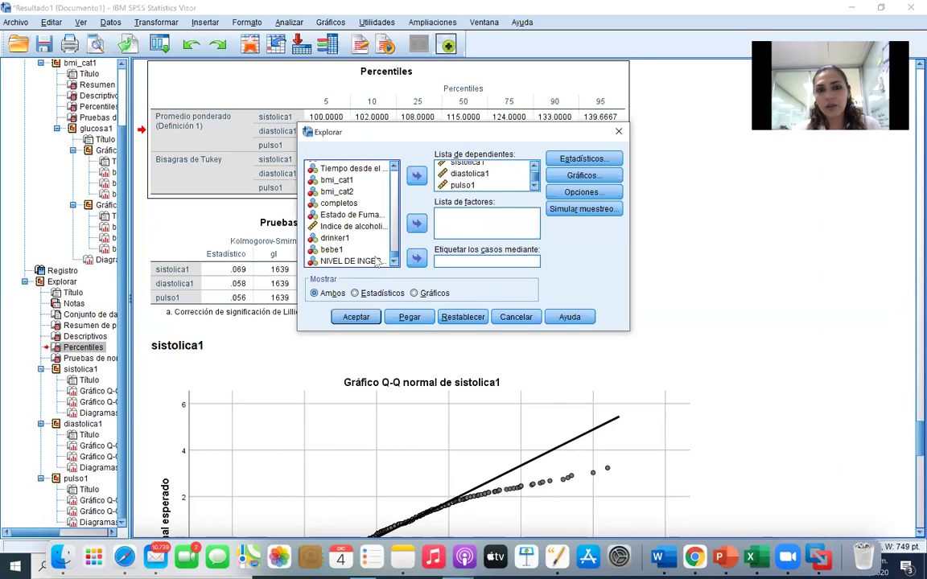
left_click(375, 262)
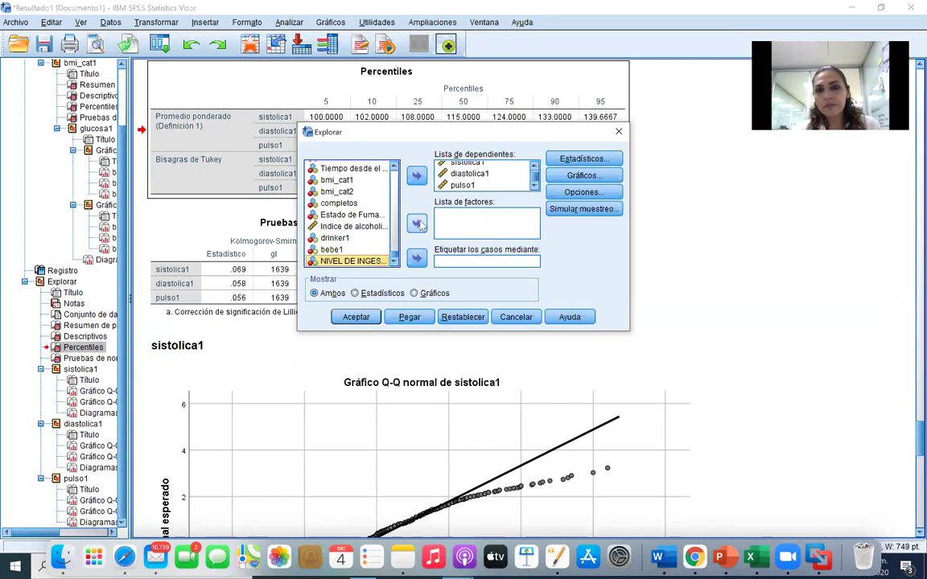
left_click(417, 225)
Limit the Explore statistics to percentiles, with descriptives turned off, and run the analysis
left_click(583, 159)
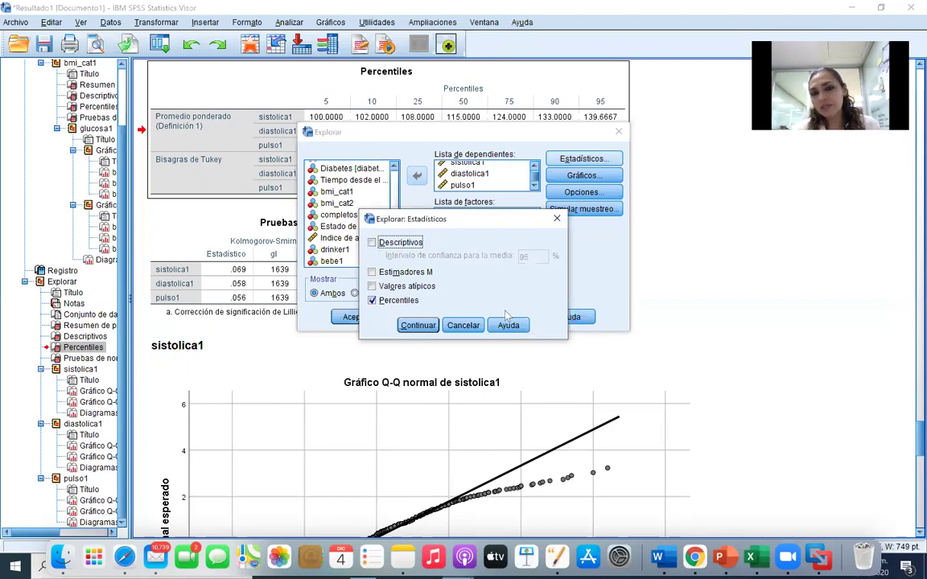
left_click(416, 324)
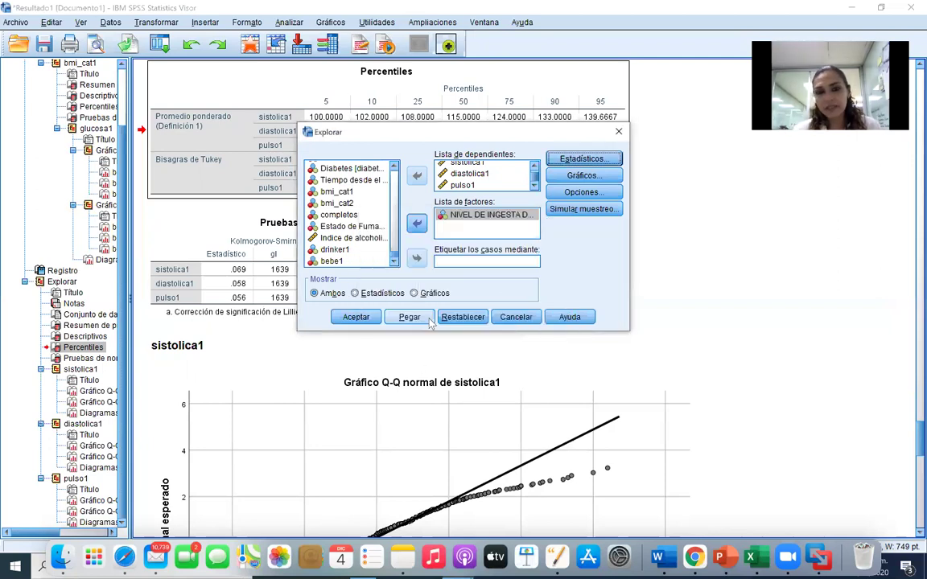
left_click(370, 316)
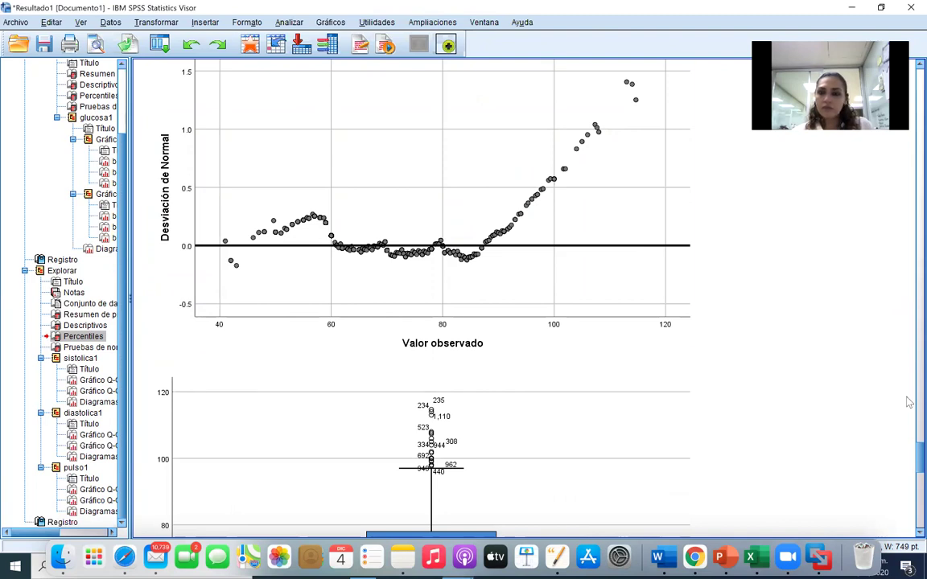
Find the new Explore output by sodium intake level and compare the 25th, 50th and 75th percentiles of sistolica1, diastolica1 and pulso1 across groups
scroll(885, 463, "down", 10)
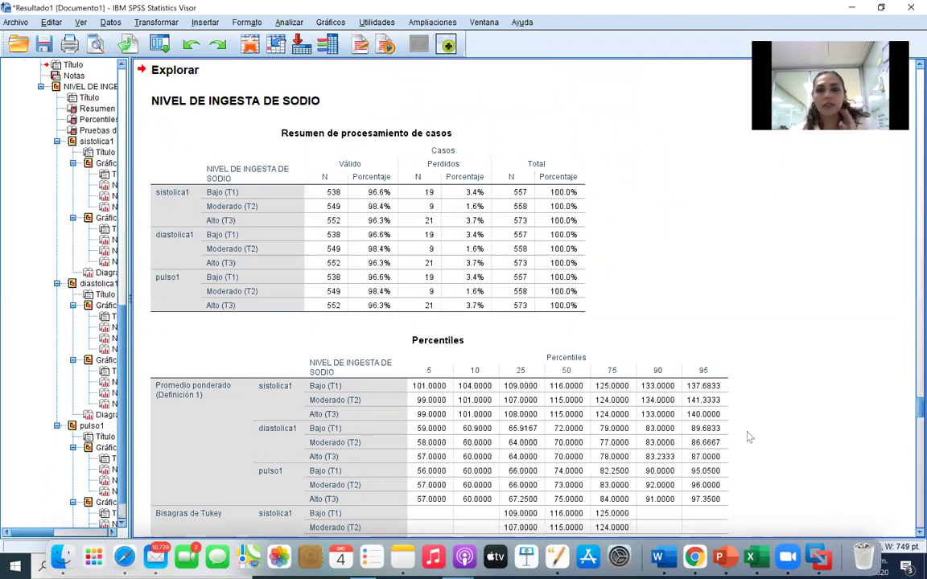
scroll(908, 418, "down", 5)
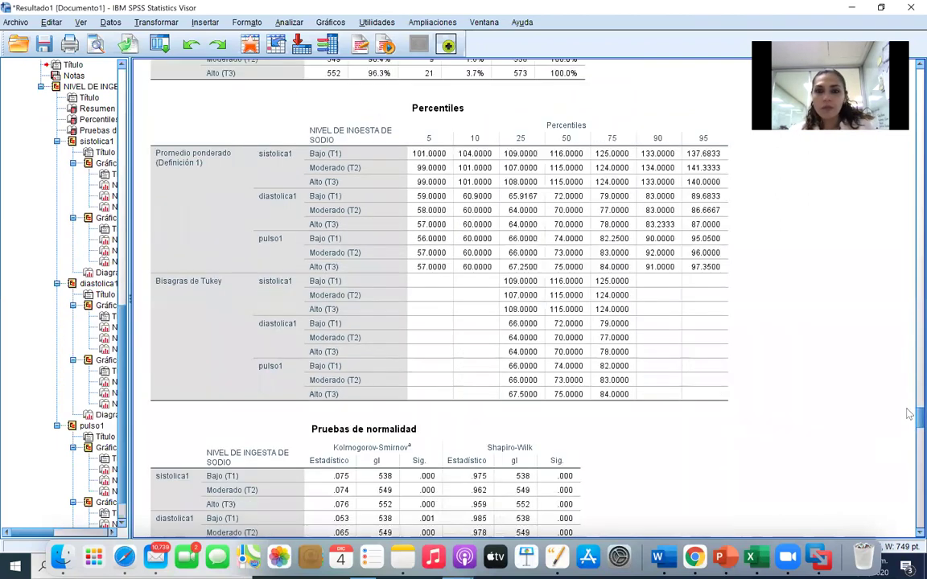
scroll(908, 412, "up", 3)
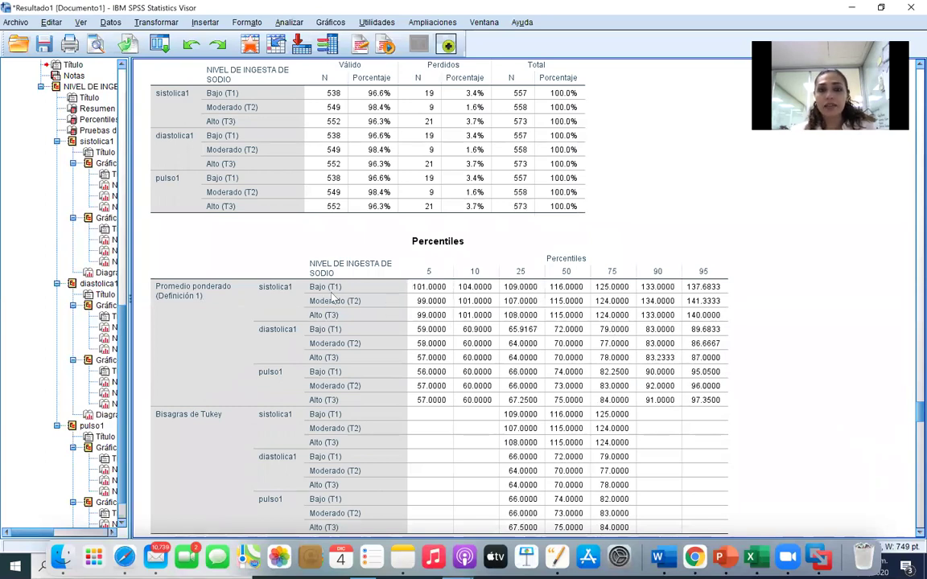
left_click(330, 297)
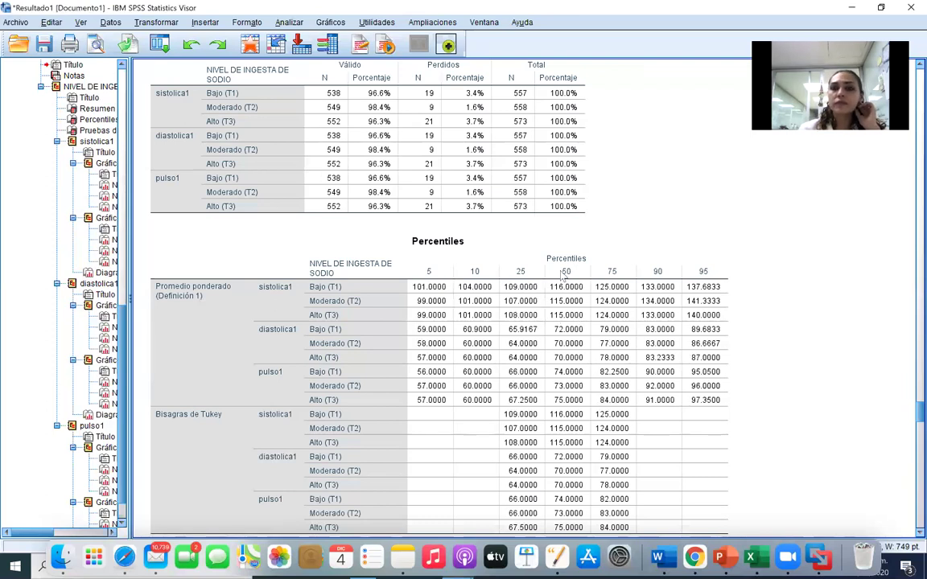
left_click(585, 329)
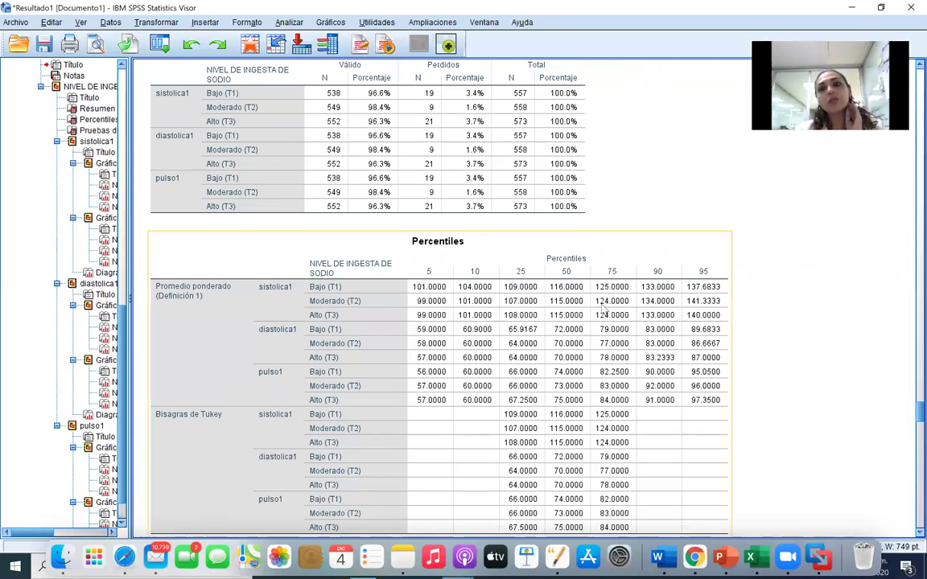
left_click(753, 316)
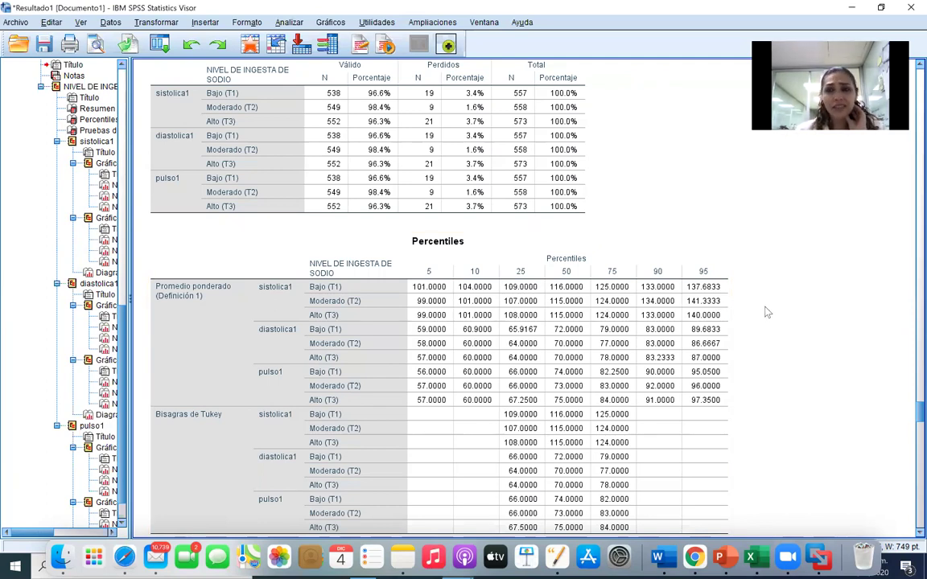
left_click(535, 260)
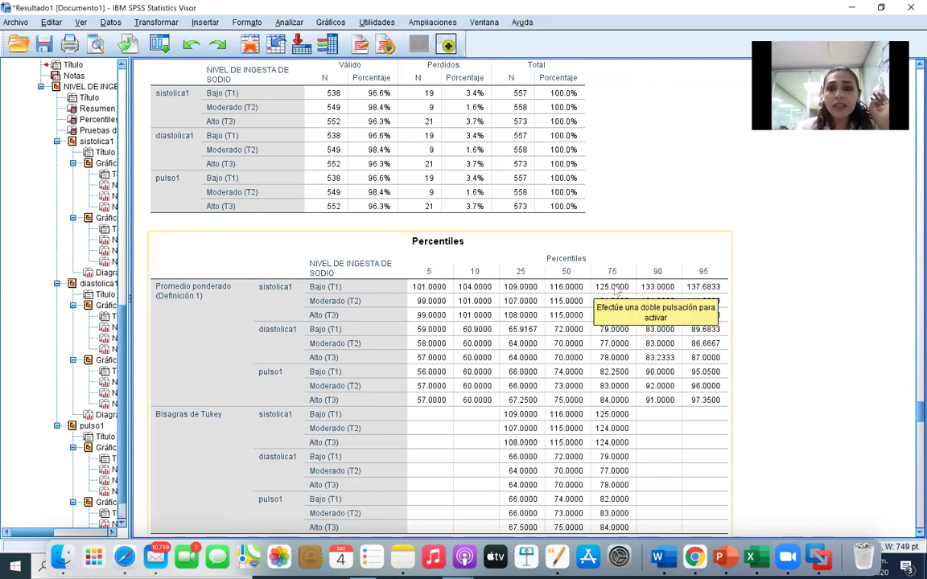
left_click(861, 356)
left_click(536, 345)
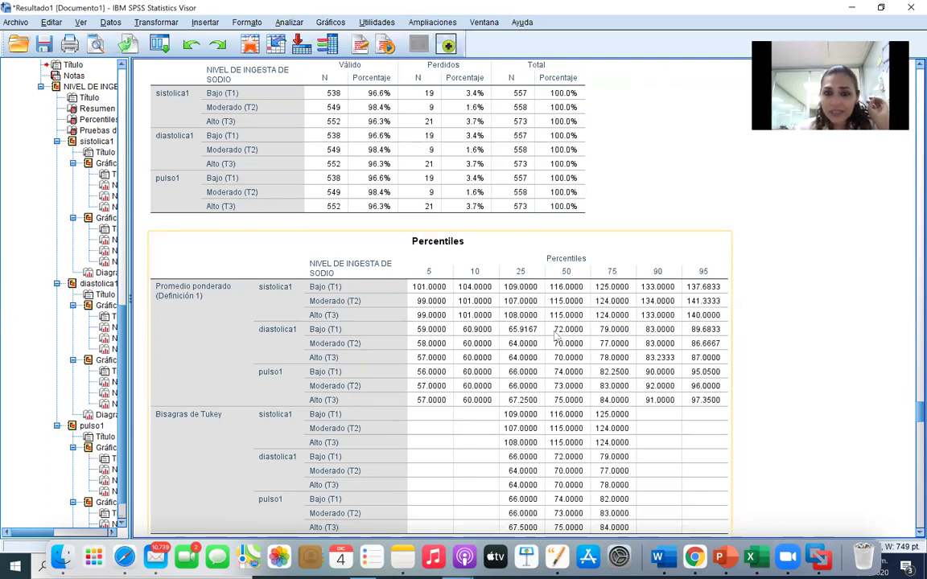
left_click(816, 271)
left_click(544, 366)
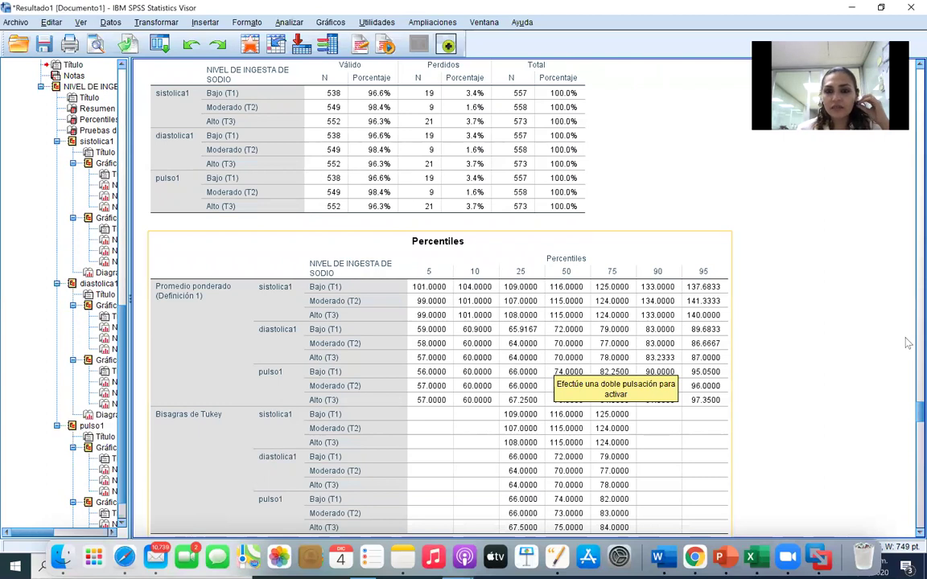
scroll(908, 346, "down", 2)
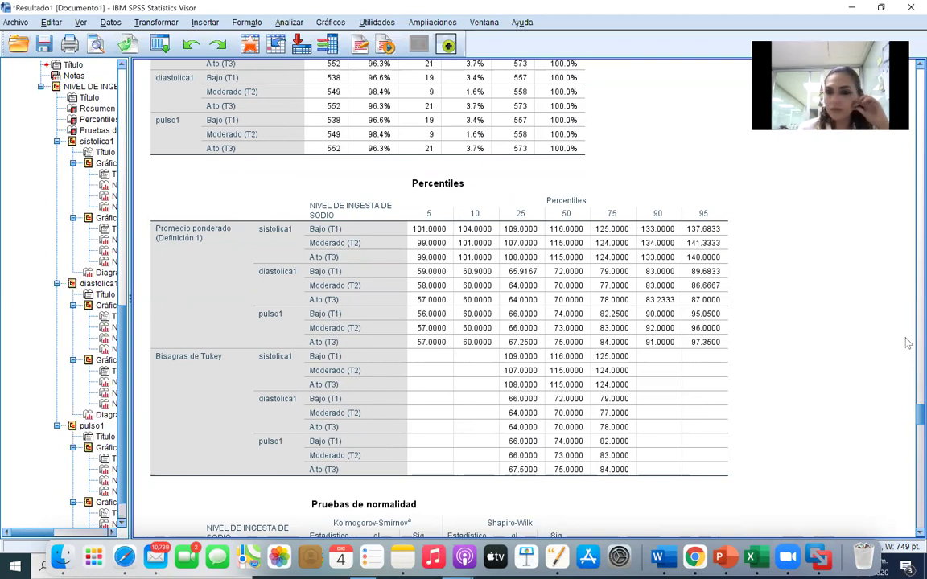
left_click(699, 397)
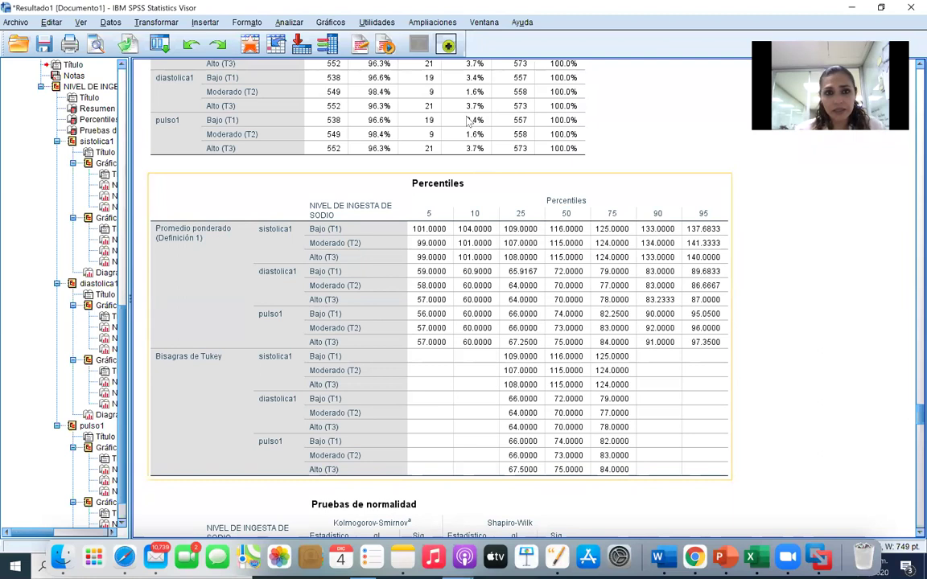
Open the nonparametric test for independent samples and try to run it with the objective of automatically comparing distributions between groups
left_click(289, 22)
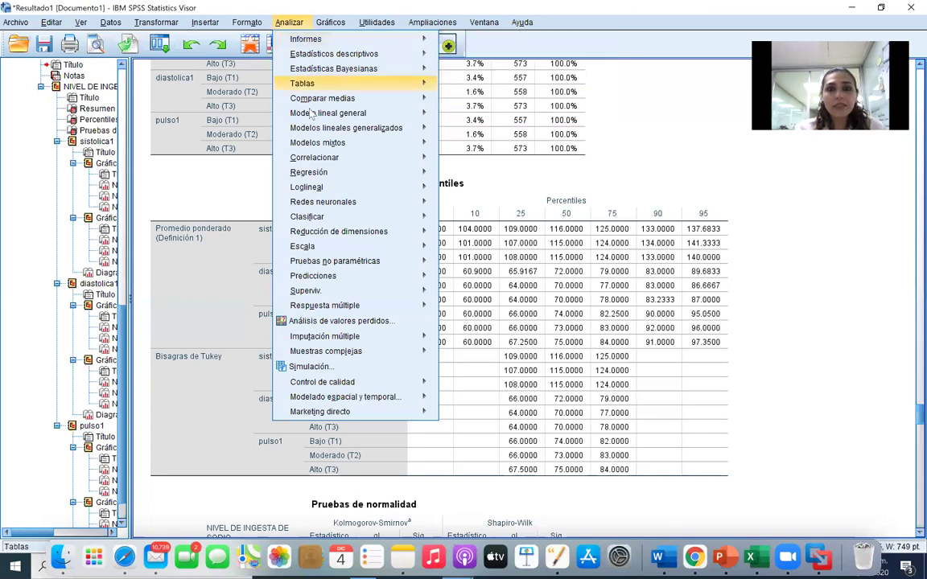
mouse_move(336, 265)
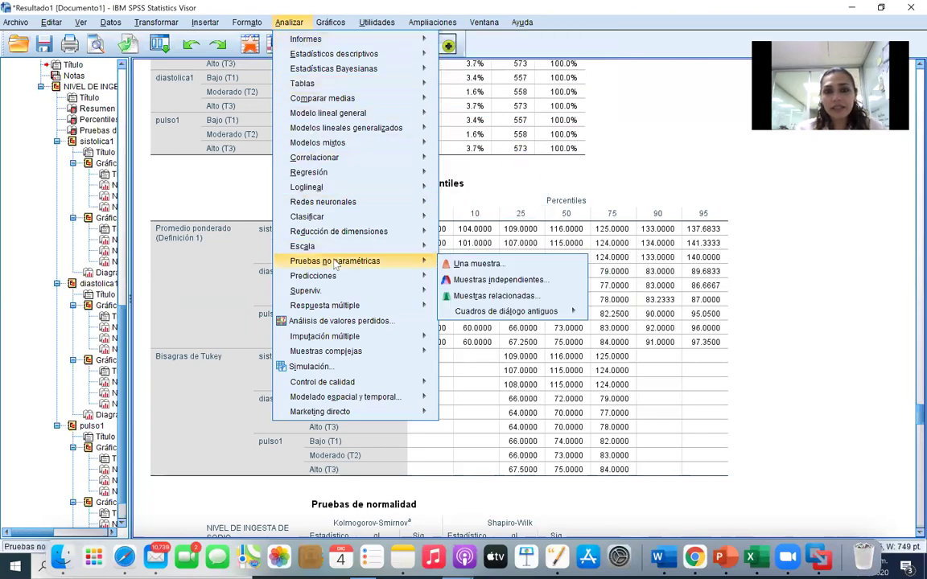
left_click(471, 281)
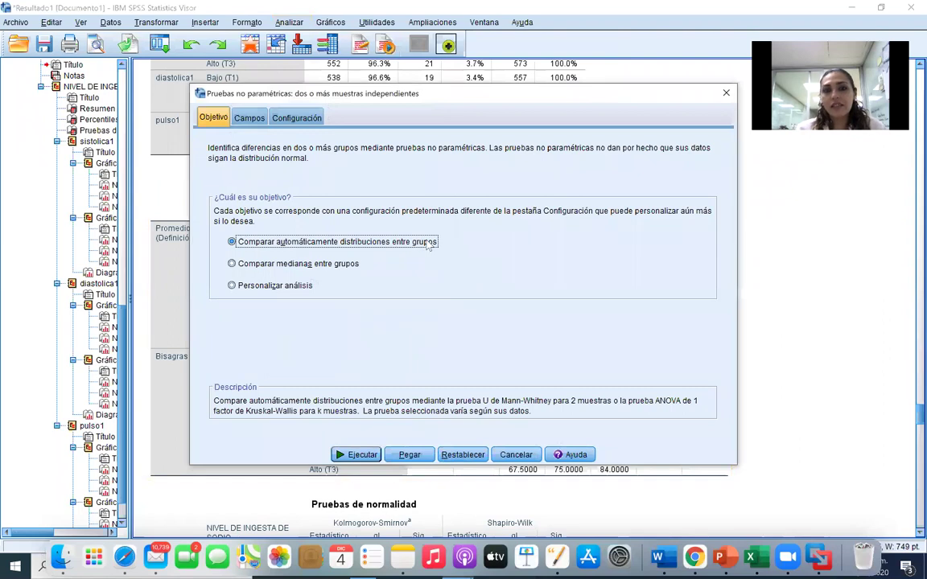
left_click(354, 455)
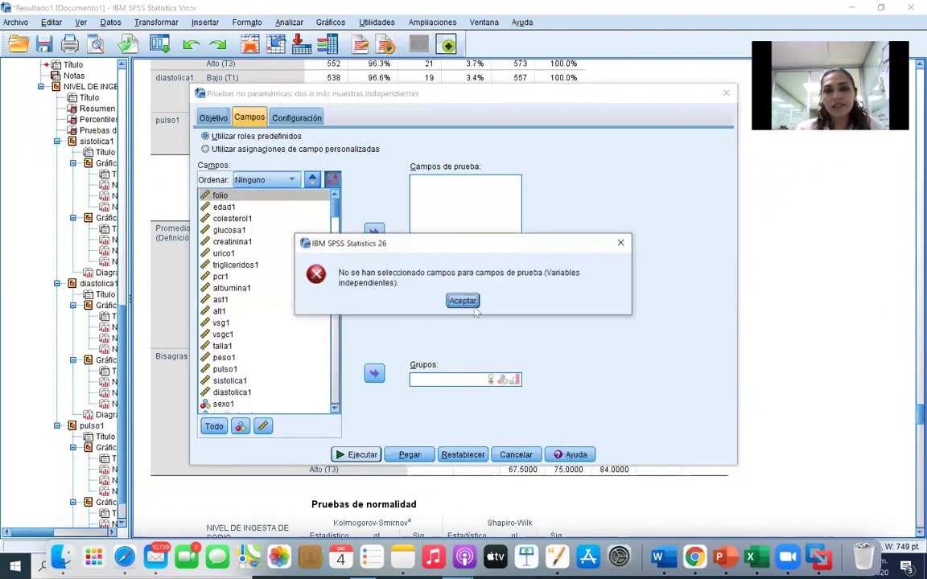
left_click(465, 301)
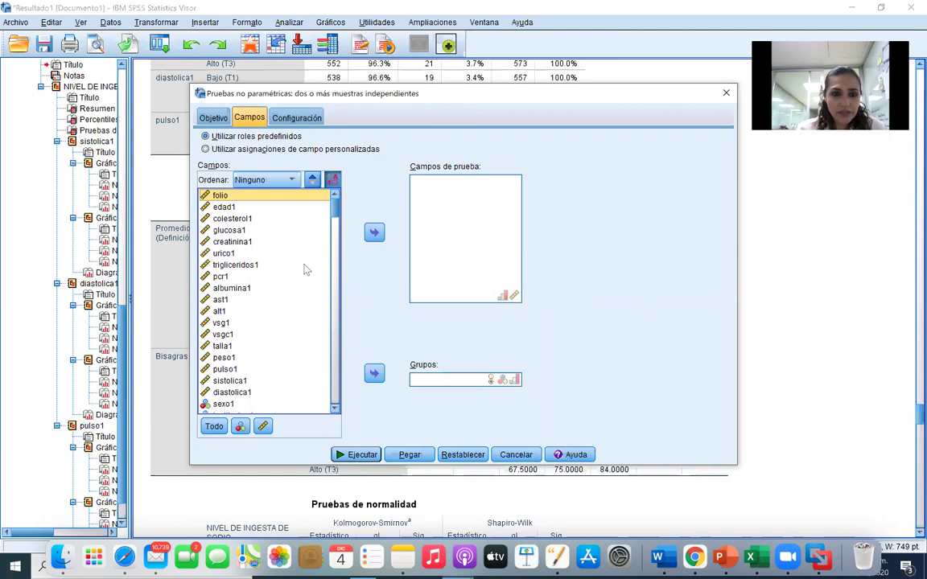
Add sistolica1, diastolica1 and pulso1 as the test fields of the independent-samples nonparametric test
scroll(336, 230, "down", 4)
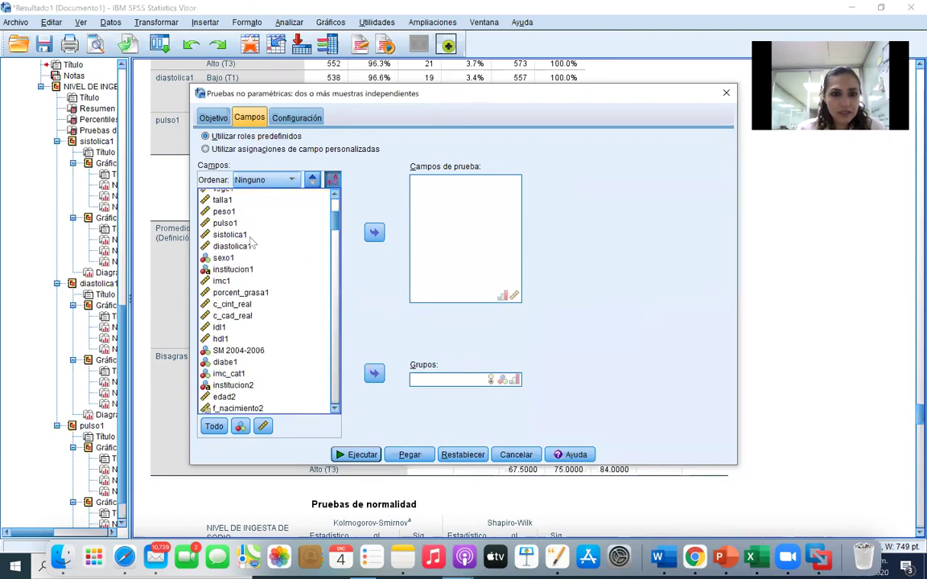
left_click(241, 234)
left_click(375, 234)
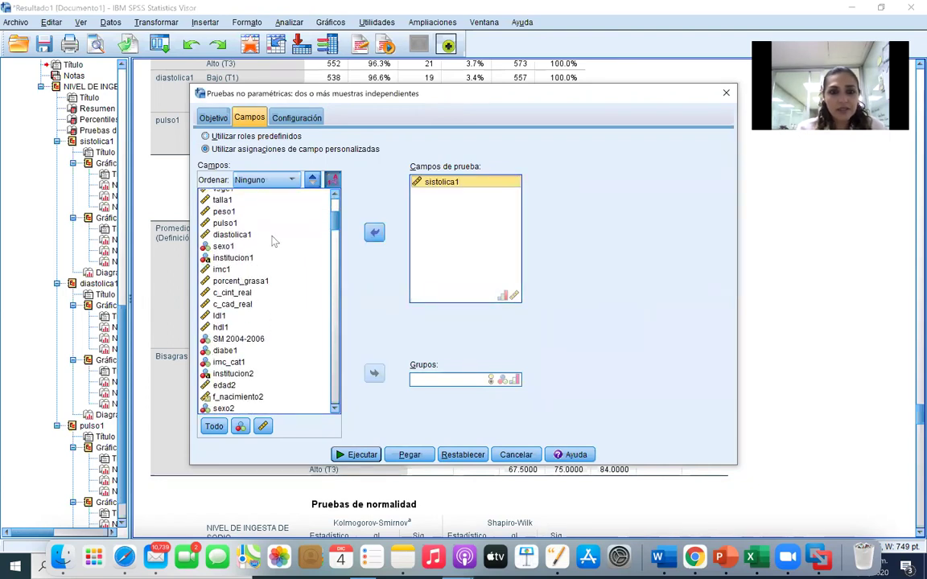
left_click(258, 235)
left_click(375, 233)
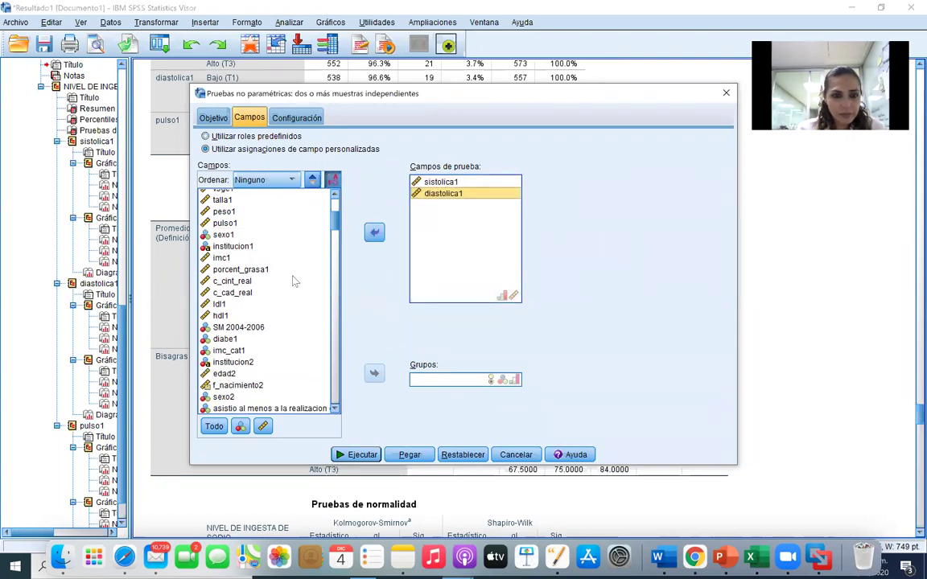
left_click(274, 223)
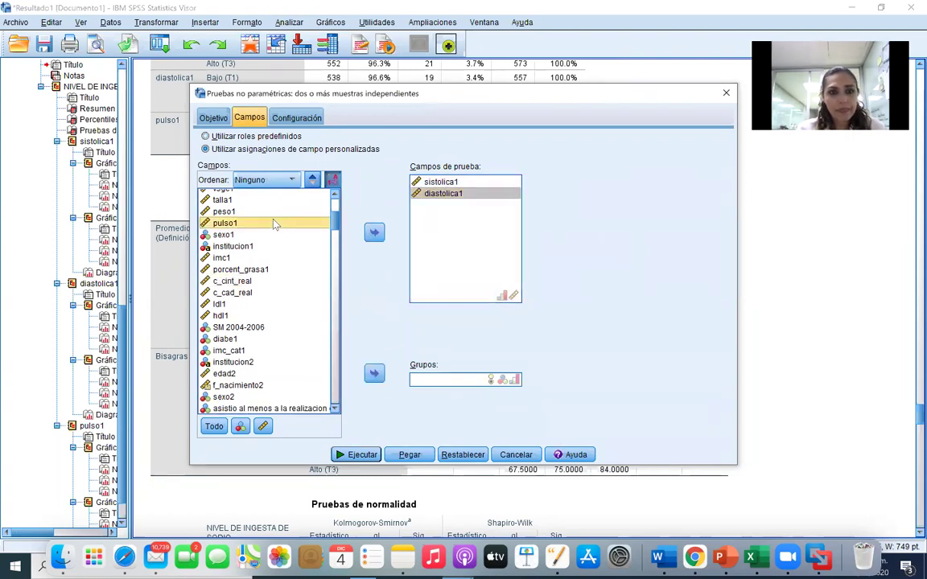
left_click(374, 233)
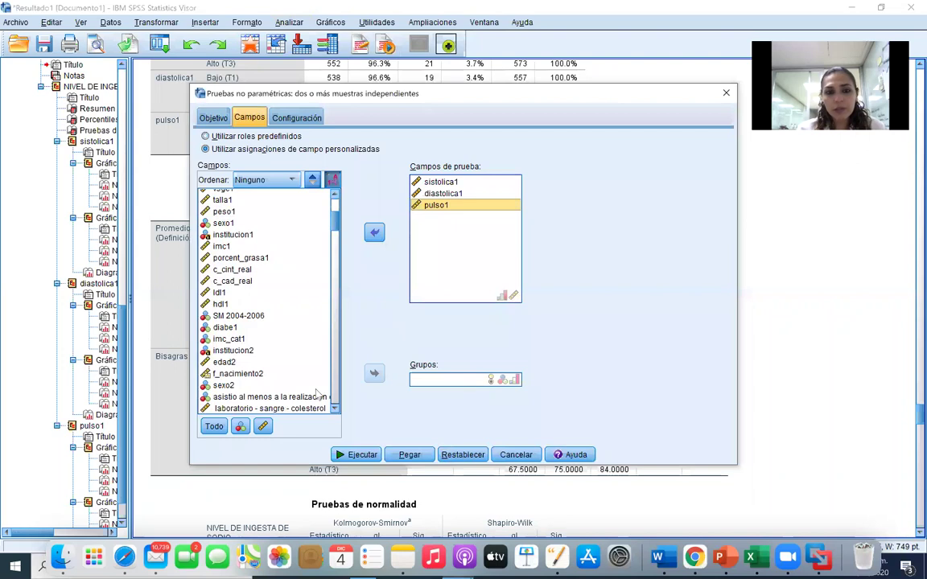
Set NIVEL DE INGESTA DE SODIO as the grouping field and run the independent-samples nonparametric test
scroll(322, 283, "down", 3)
scroll(306, 266, "down", 10)
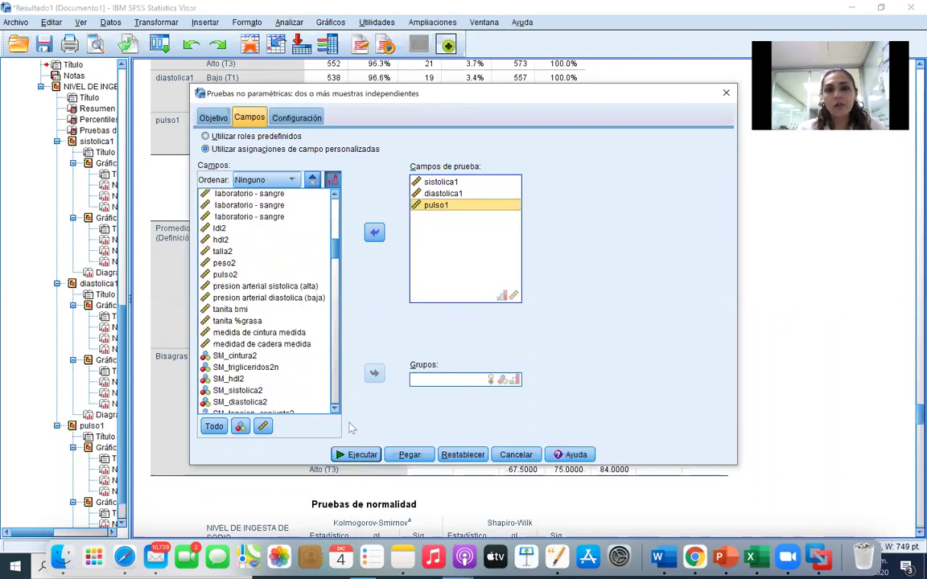
left_click(266, 408)
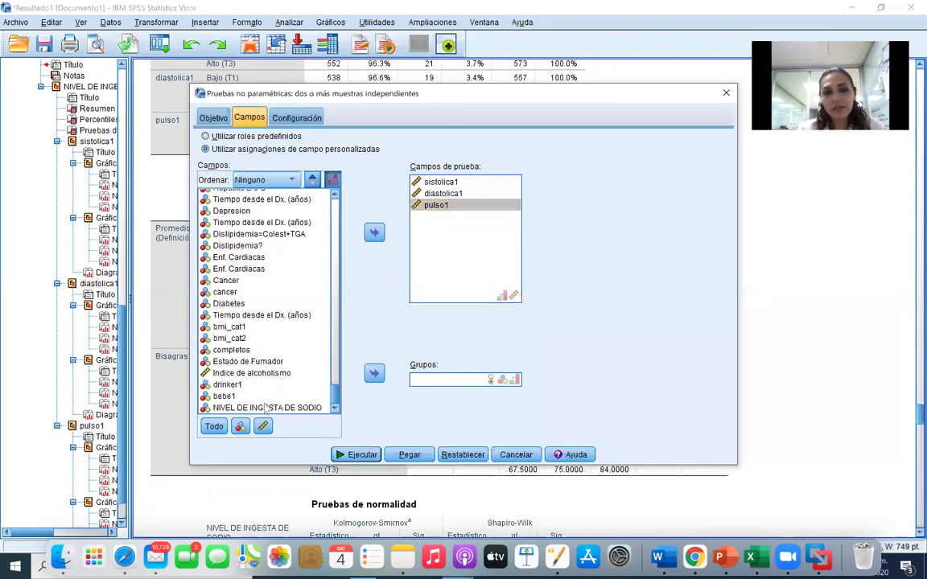
left_click(374, 373)
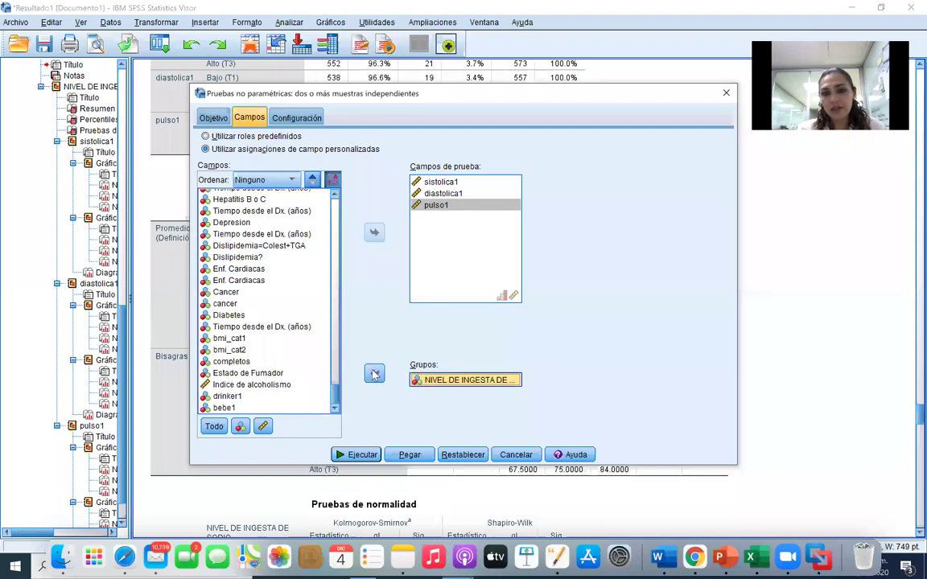
left_click(370, 455)
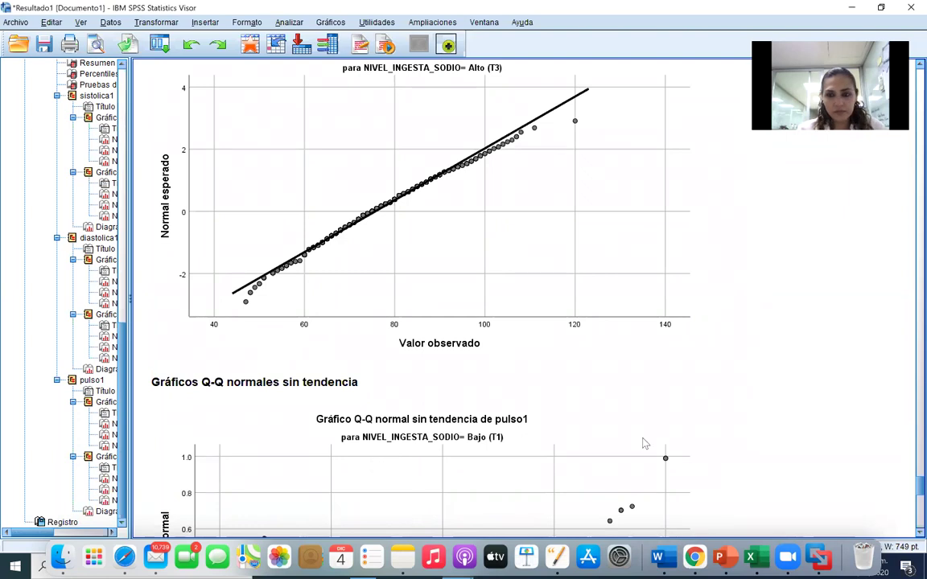
Find the hypothesis test summary in the new nonparametric output and examine the significance and decision for sistolica1, diastolica1 and pulso1
scroll(659, 441, "down", 4)
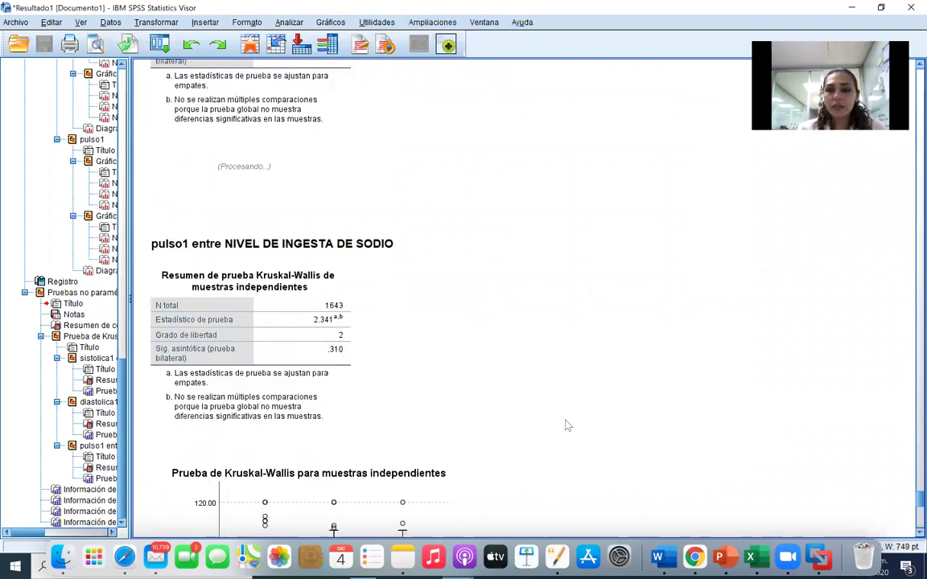
scroll(581, 403, "up", 5)
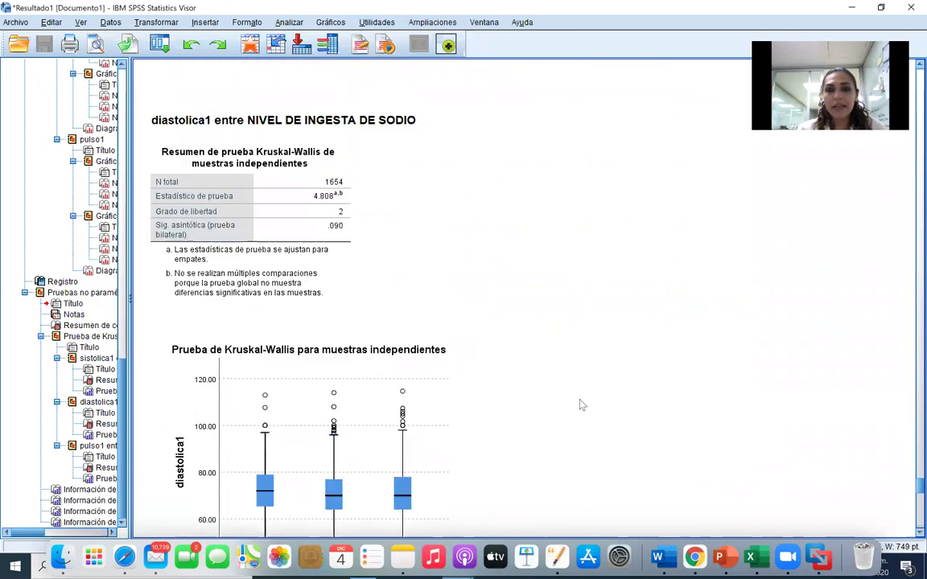
scroll(581, 405, "up", 10)
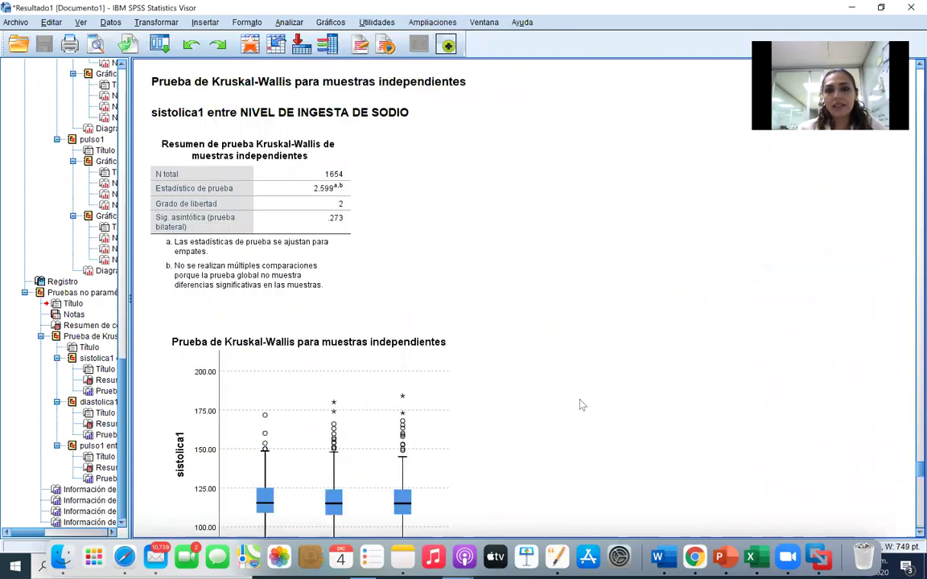
scroll(581, 394, "up", 4)
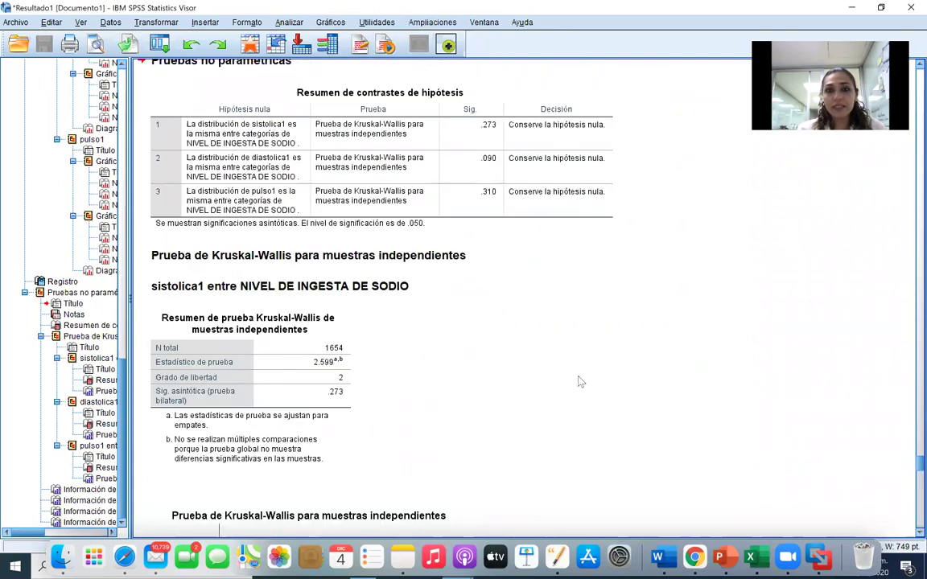
scroll(581, 381, "up", 1)
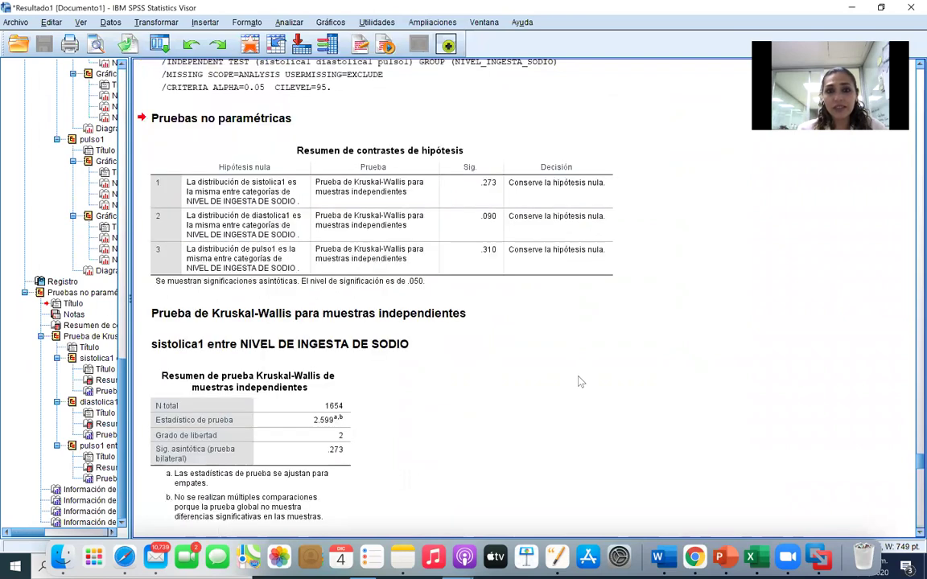
left_click(343, 233)
left_click(532, 320)
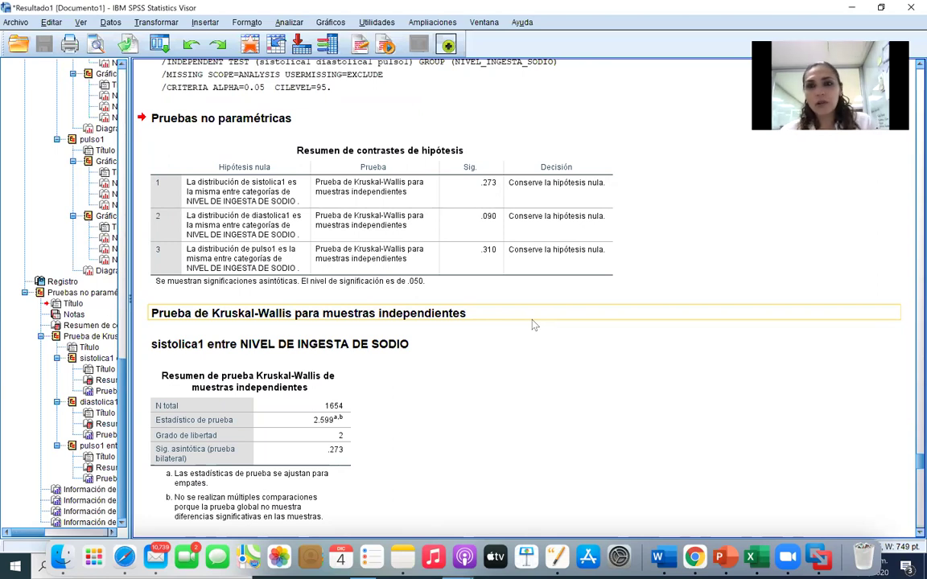
left_click(529, 179)
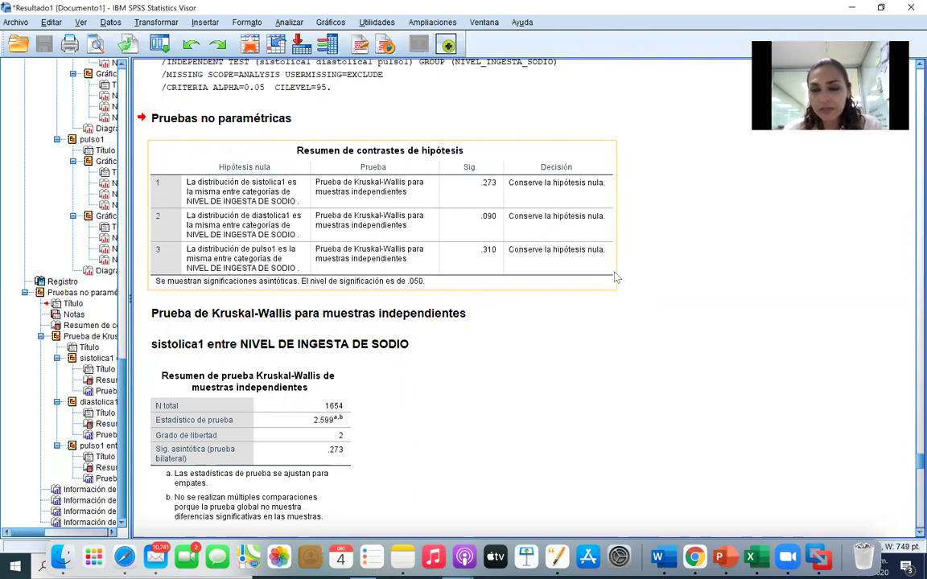
left_click(563, 391)
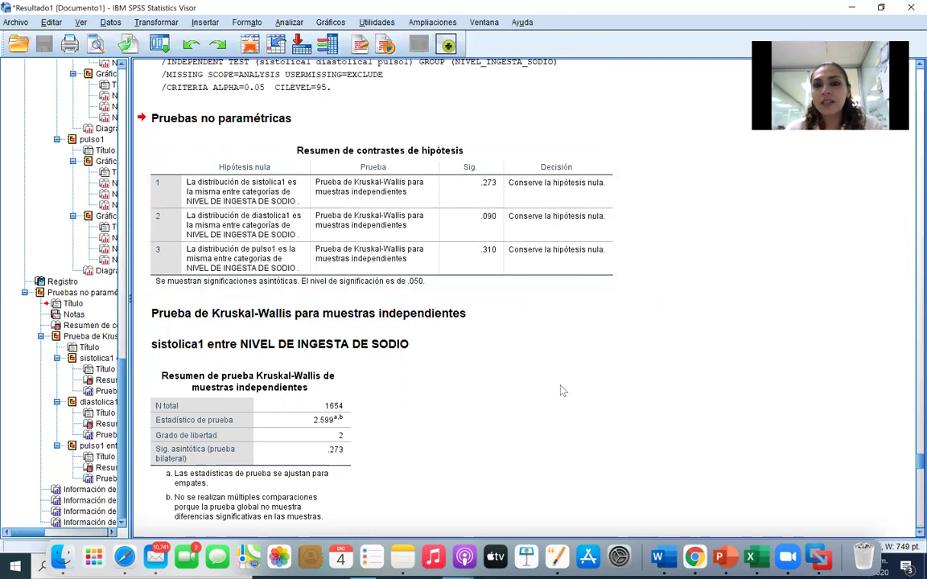
Examine the Kruskal-Wallis box plots of sistolica1 and diastolica1, comparing medians and outliers across the three sodium intake levels
scroll(563, 390, "down", 7)
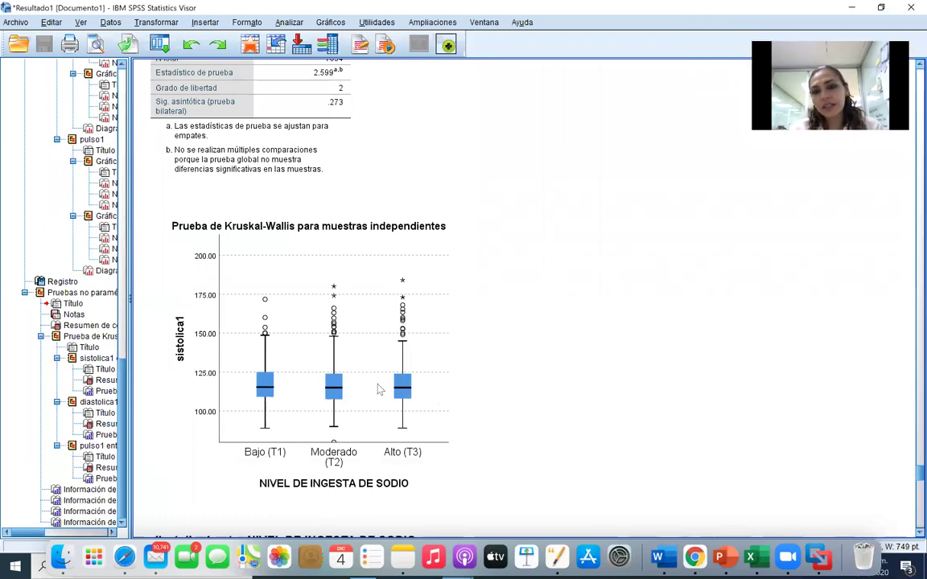
scroll(370, 410, "down", 1)
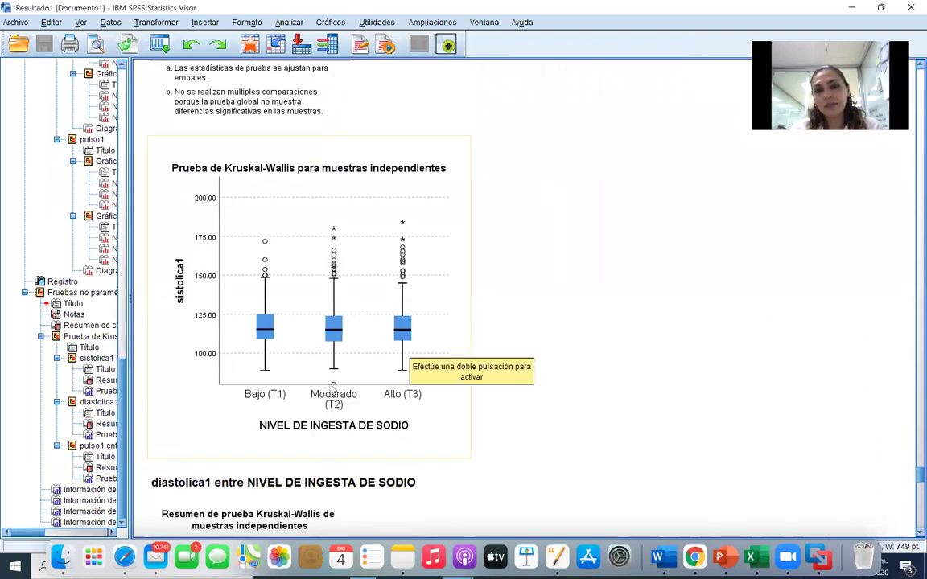
scroll(406, 377, "down", 5)
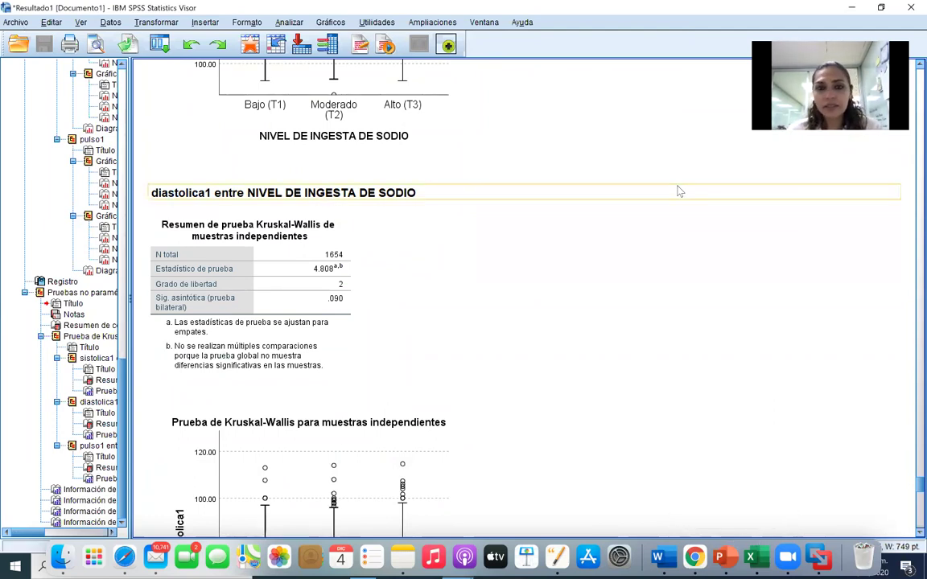
scroll(682, 191, "down", 3)
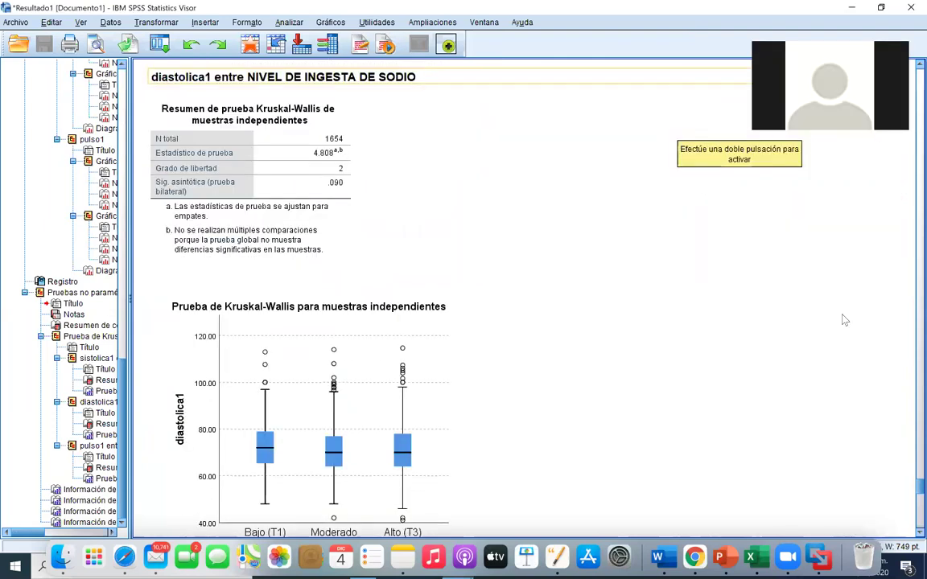
scroll(745, 365, "down", 2)
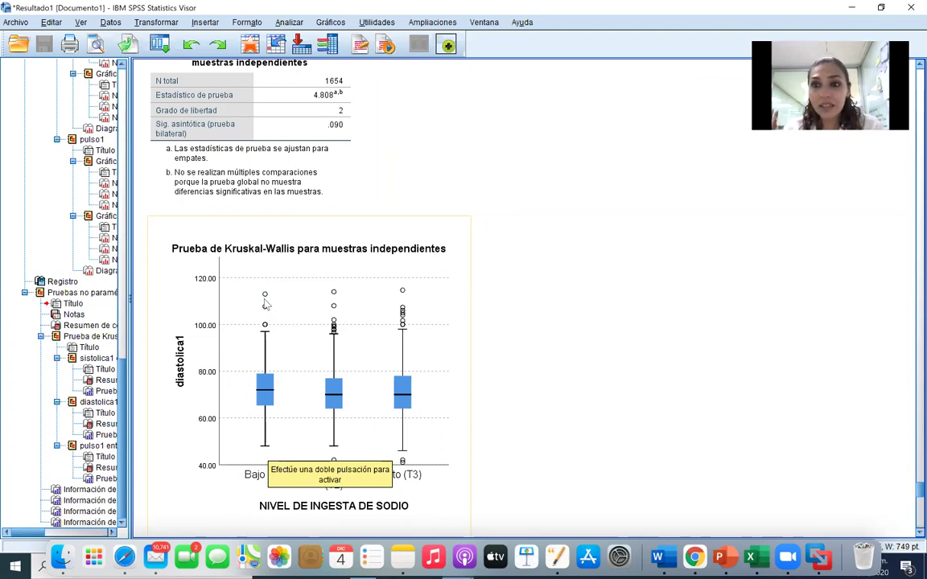
left_click(135, 301)
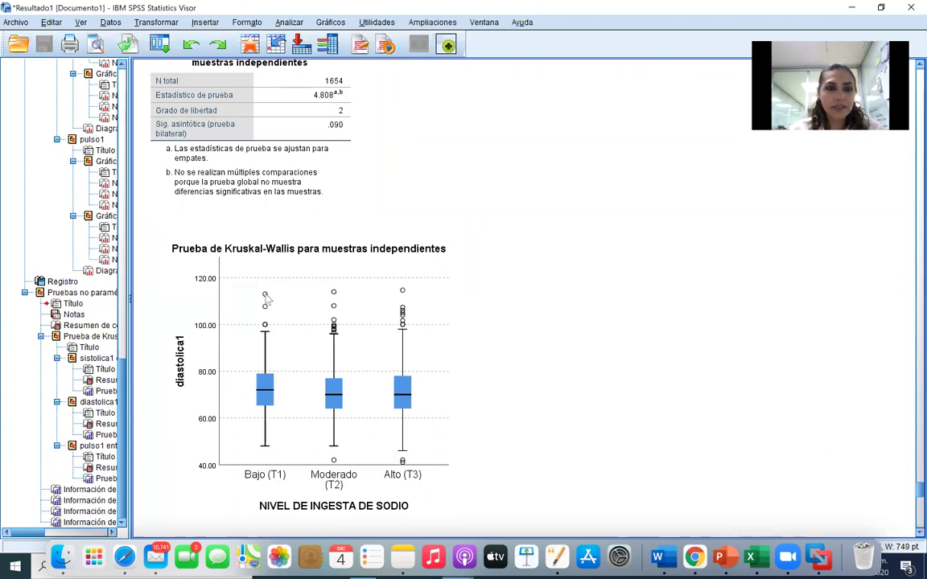
left_click(268, 301)
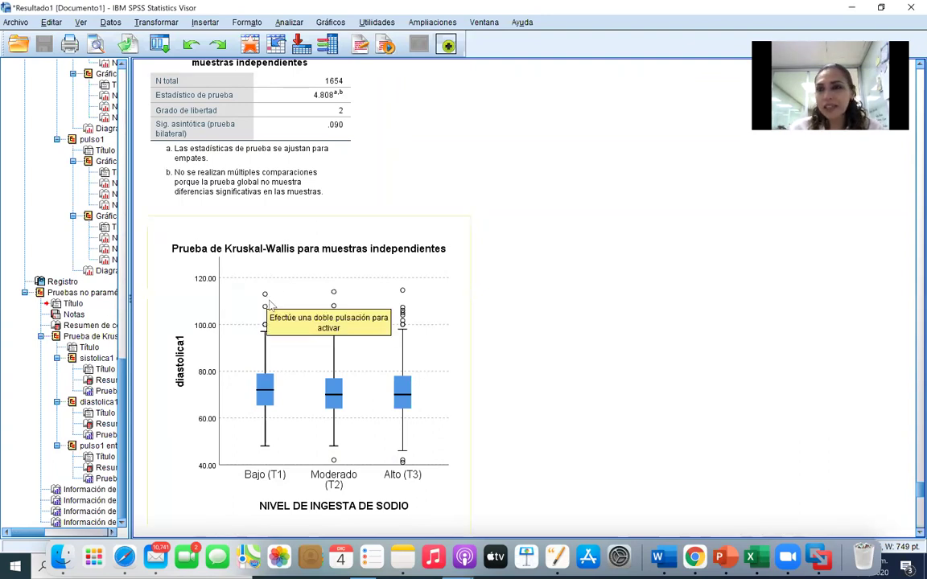